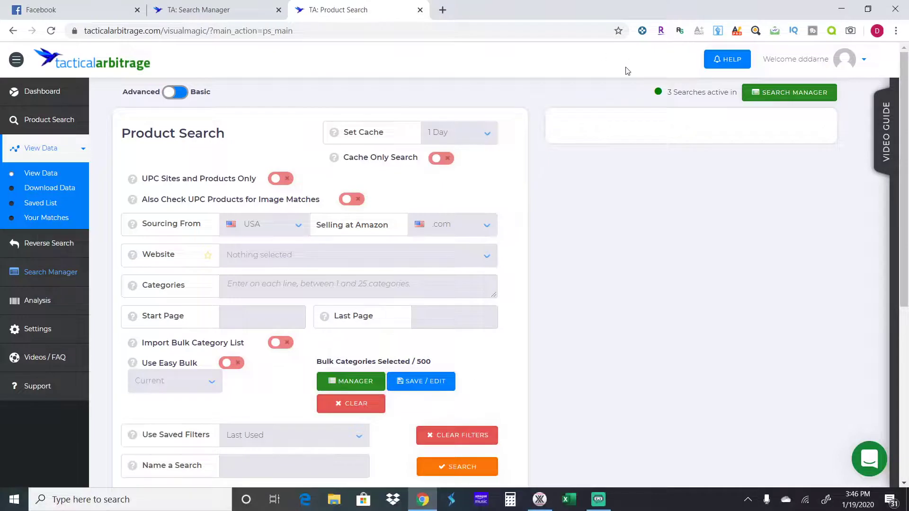
Step: Reload the Product Search page so it loads fresh with USA sourcing and Amazon .com defaults
{"action": "left_click", "coordinate": [41, 124]}
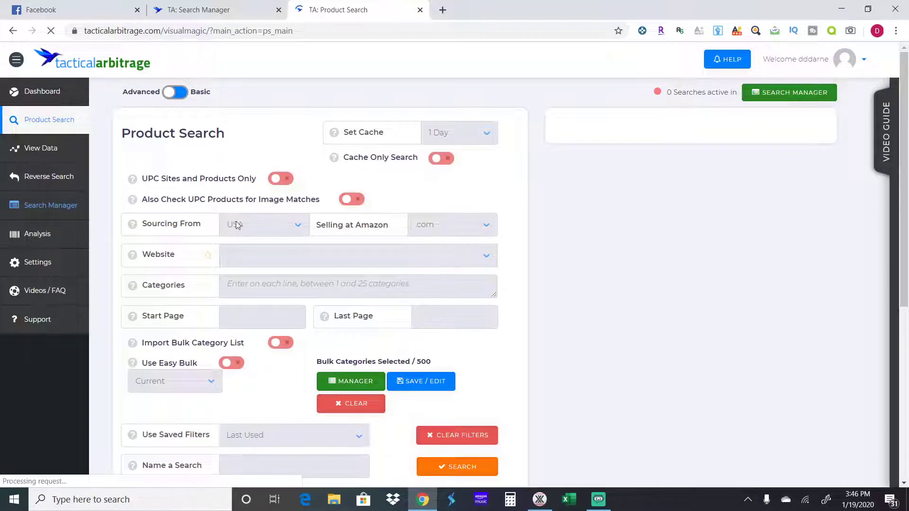
{"action": "left_click", "coordinate": [265, 254]}
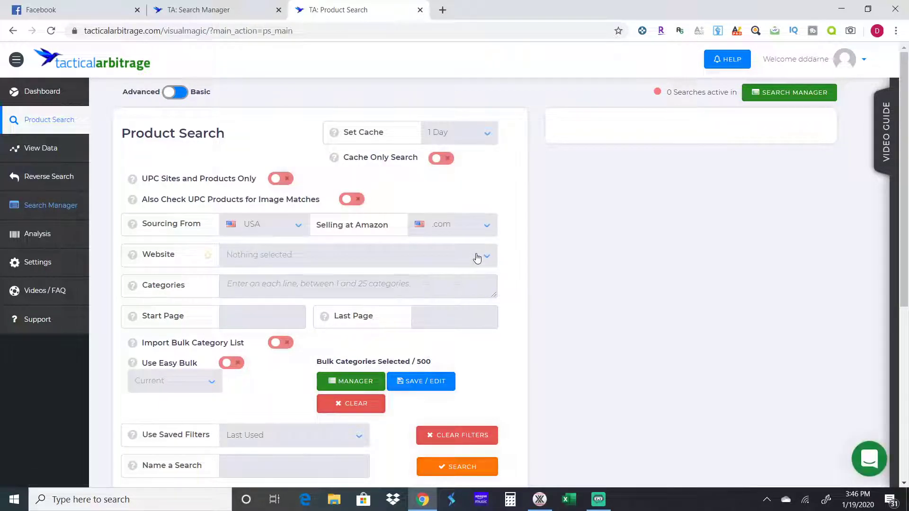
{"action": "left_click", "coordinate": [477, 256]}
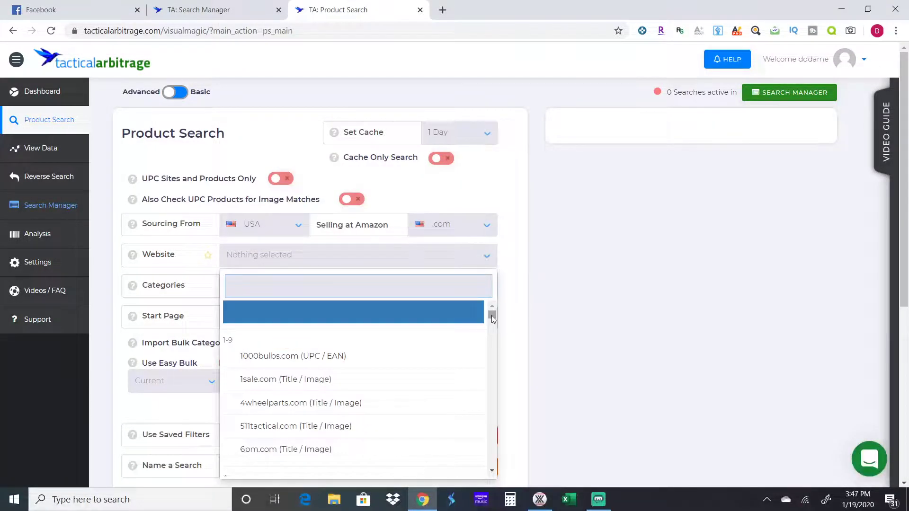
Step: Choose walmart.com (UPC / EAN) from the Website list as the source site
{"action": "mouse_move", "coordinate": [492, 316]}
{"action": "left_mouse_down"}
{"action": "mouse_move", "coordinate": [493, 328]}
{"action": "mouse_move", "coordinate": [493, 314]}
{"action": "left_mouse_up"}
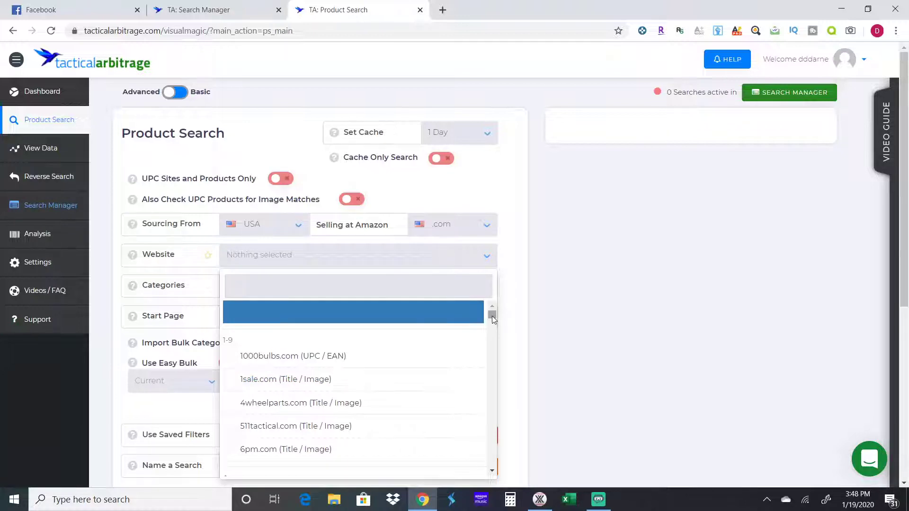
{"action": "left_click_drag", "start_coordinate": [493, 316], "coordinate": [482, 463]}
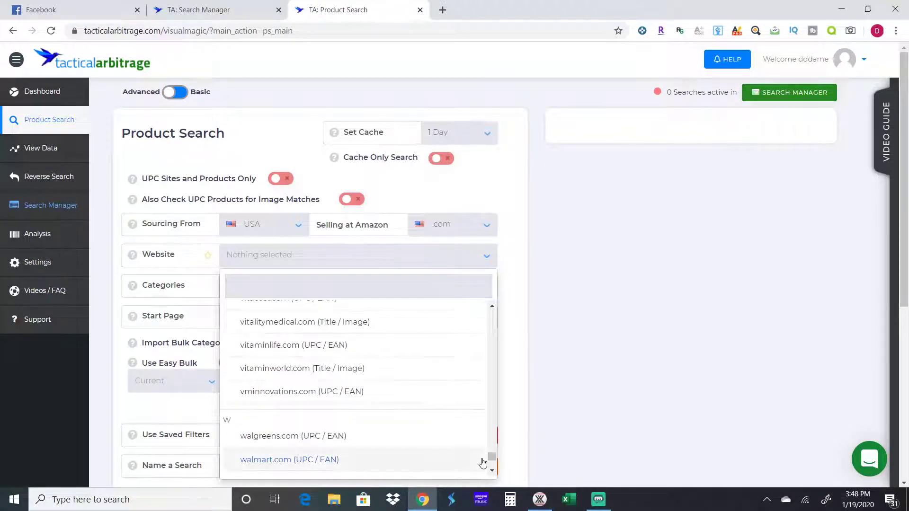
{"action": "left_click", "coordinate": [427, 460]}
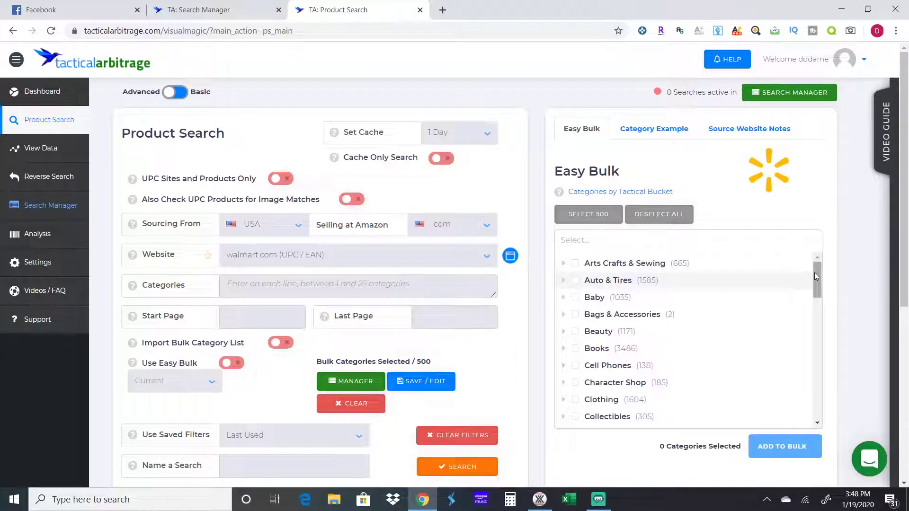
Step: Expand Walmart's Toys category and its 80s Toys subcategory in the Easy Bulk list
{"action": "left_click_drag", "start_coordinate": [815, 272], "coordinate": [819, 376]}
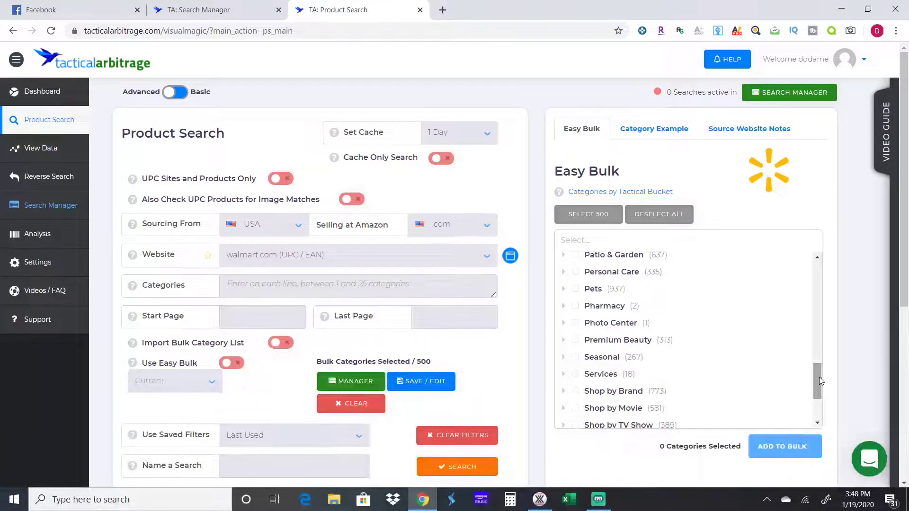
{"action": "left_click_drag", "start_coordinate": [819, 377], "coordinate": [818, 404]}
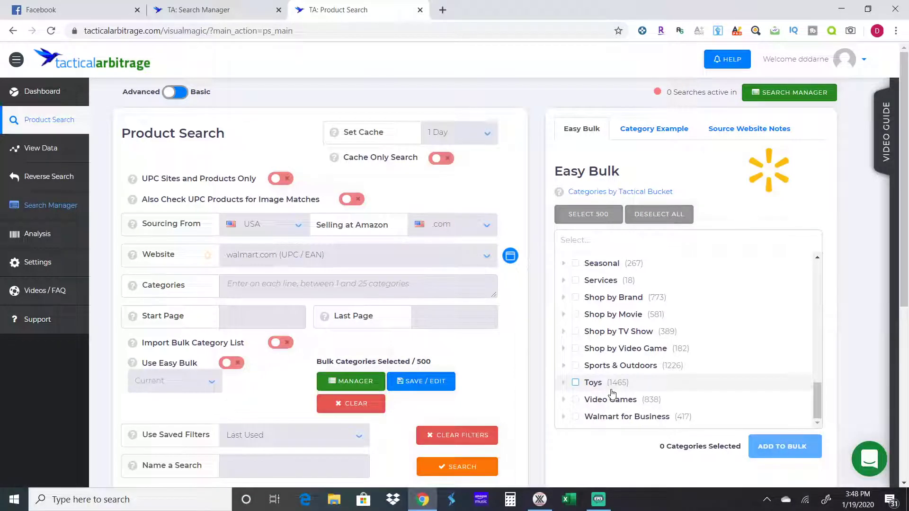
{"action": "left_click", "coordinate": [564, 383]}
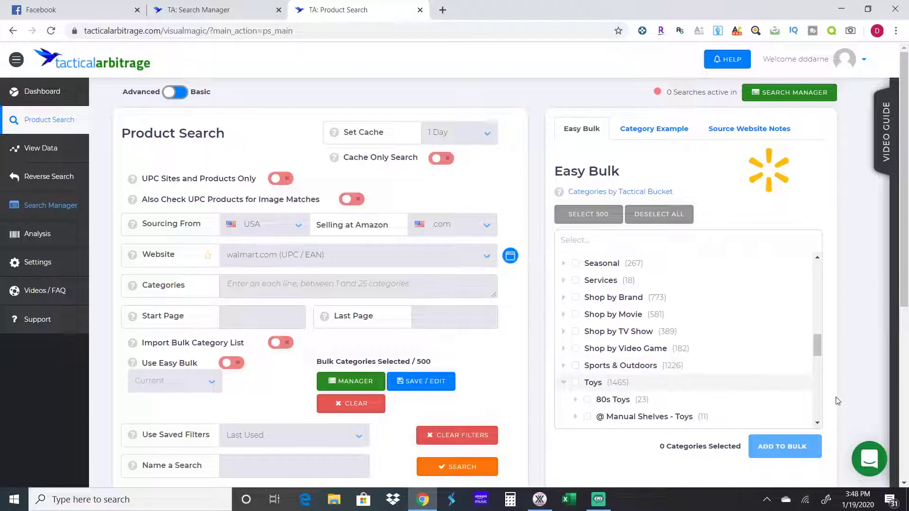
{"action": "scroll", "coordinate": [818, 426], "scroll_direction": "down", "scroll_amount": 2}
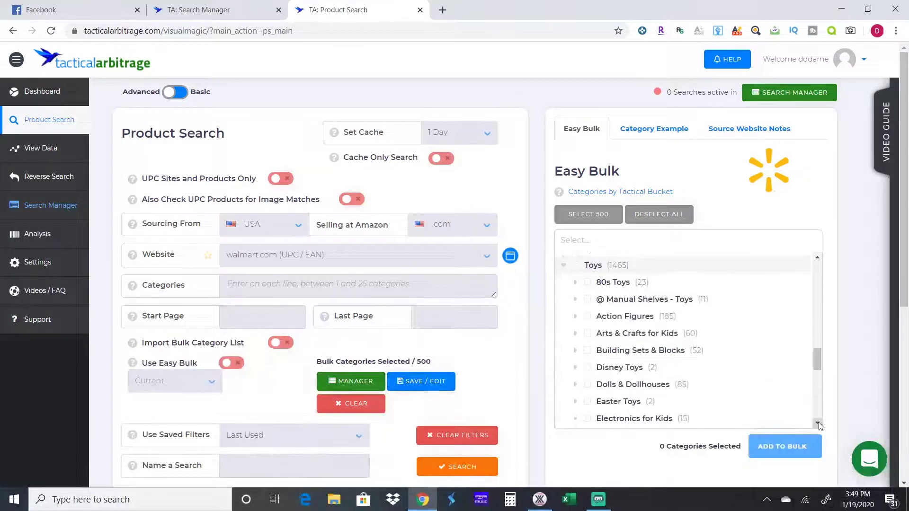
{"action": "left_click", "coordinate": [576, 282]}
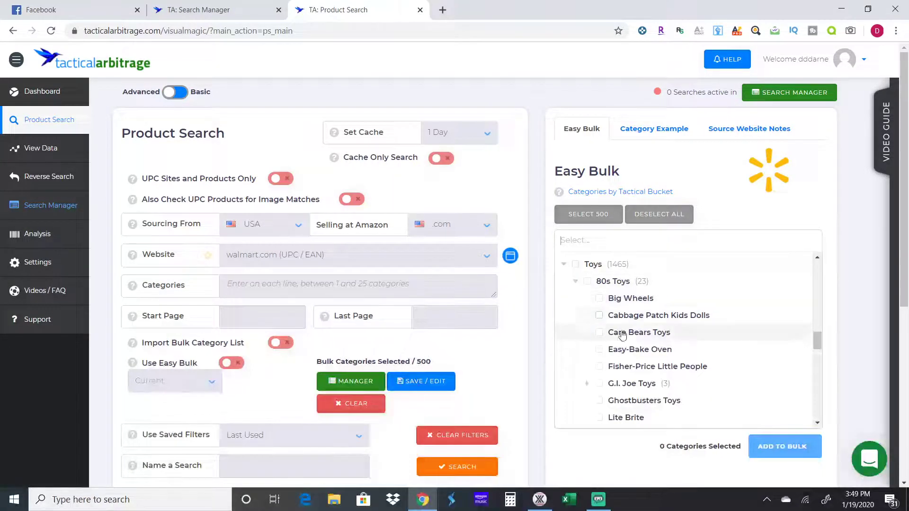
Step: Tick the Fisher-Price Little People, G.I. Joe Toys, Action Figures and Disney Toys categories
{"action": "left_click", "coordinate": [599, 368]}
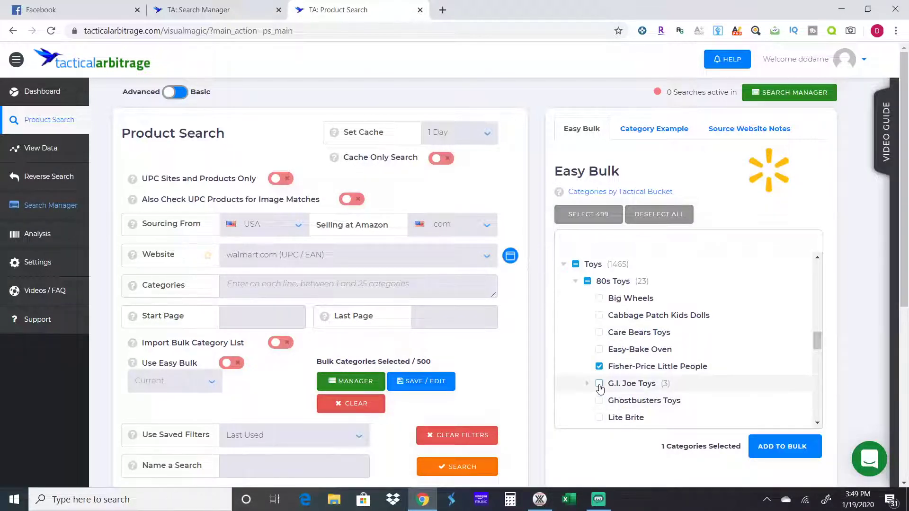
{"action": "left_click", "coordinate": [600, 385]}
{"action": "scroll", "coordinate": [818, 422], "scroll_direction": "down", "scroll_amount": 4}
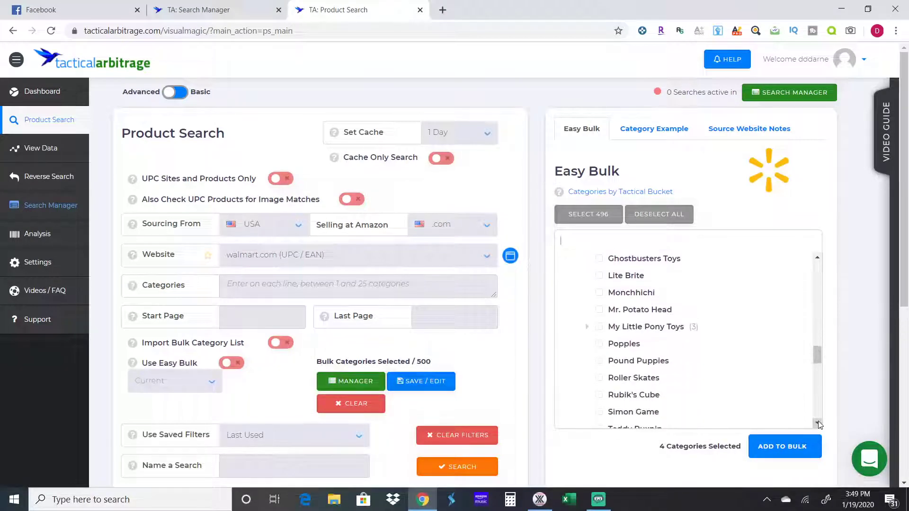
{"action": "scroll", "coordinate": [819, 421], "scroll_direction": "down", "scroll_amount": 5}
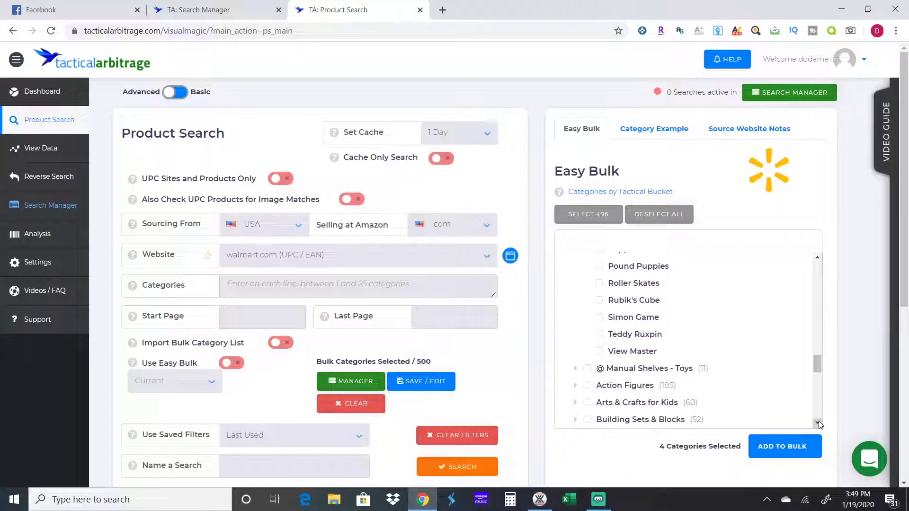
{"action": "scroll", "coordinate": [819, 421], "scroll_direction": "down", "scroll_amount": 3}
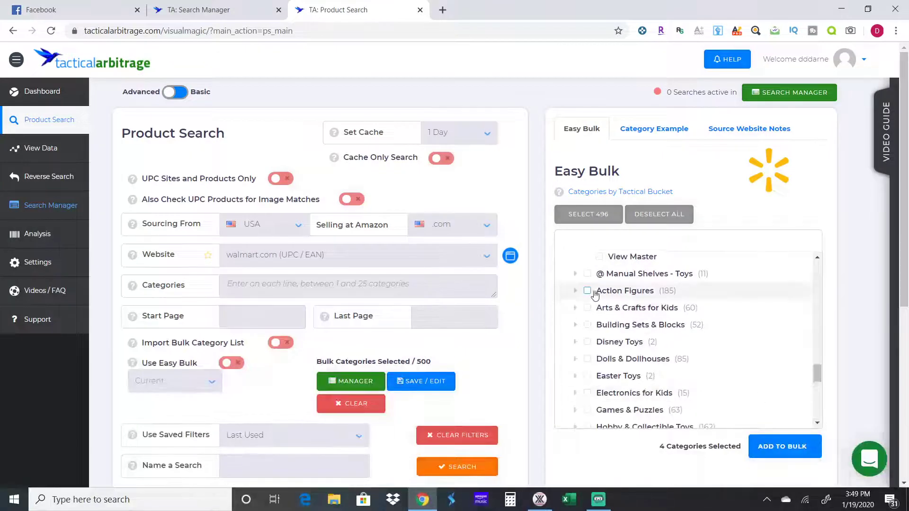
{"action": "left_click", "coordinate": [587, 291]}
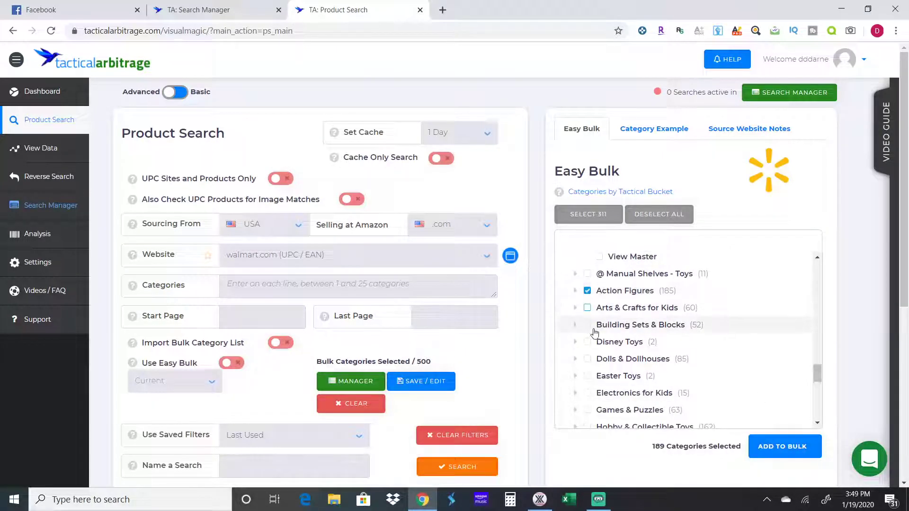
{"action": "left_click", "coordinate": [587, 343]}
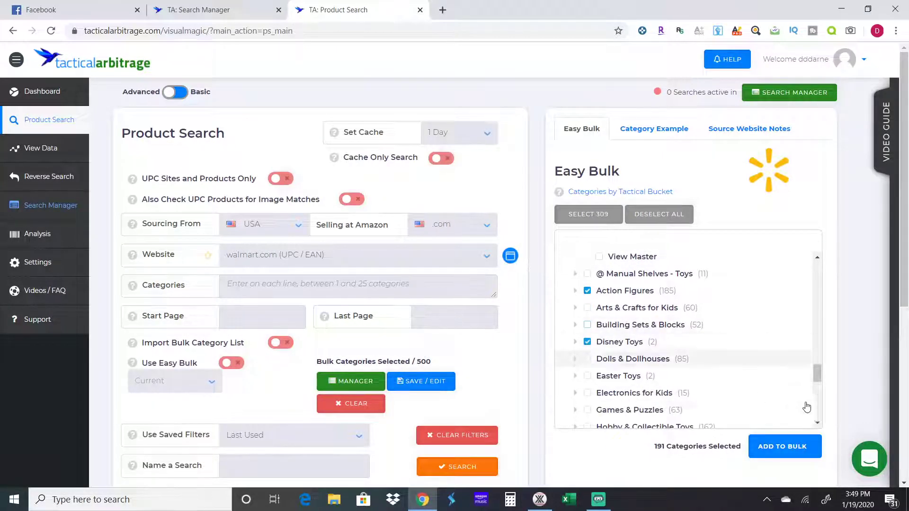
Step: Tick Games & Puzzles, Toys Character Shop and Walmart Exclusive Toys, reaching 420 categories selected
{"action": "scroll", "coordinate": [818, 426], "scroll_direction": "down", "scroll_amount": 3}
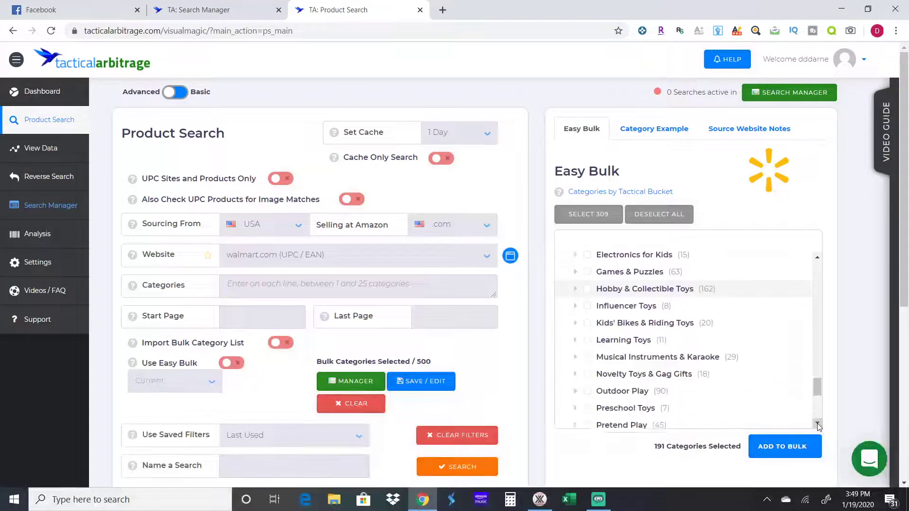
{"action": "left_click", "coordinate": [587, 269]}
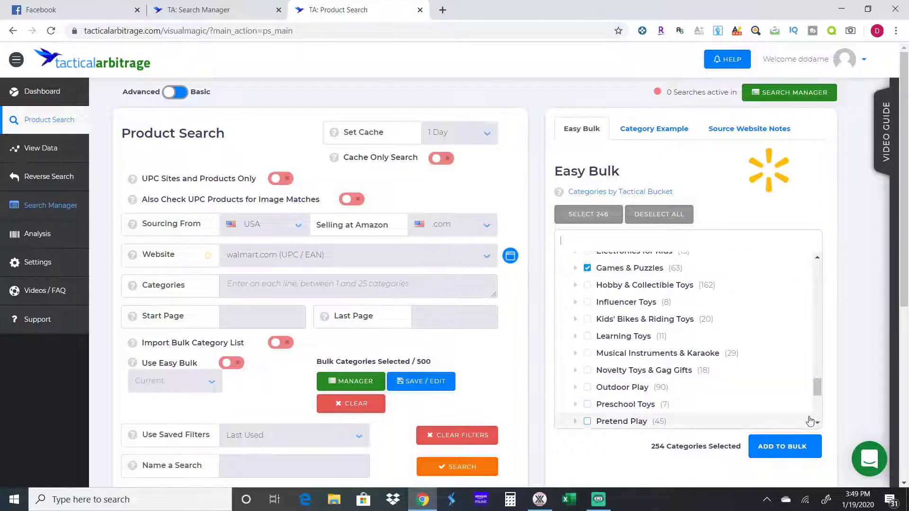
{"action": "scroll", "coordinate": [816, 423], "scroll_direction": "down", "scroll_amount": 5}
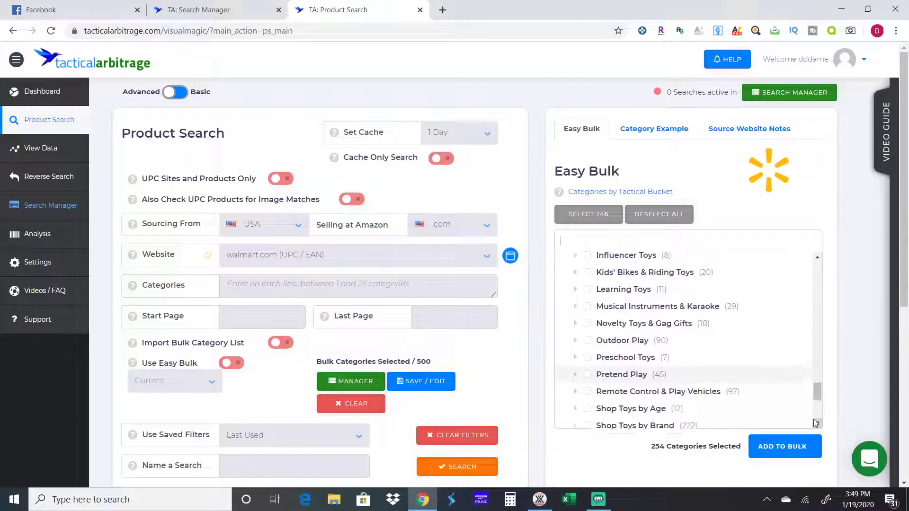
{"action": "scroll", "coordinate": [815, 423], "scroll_direction": "down", "scroll_amount": 3}
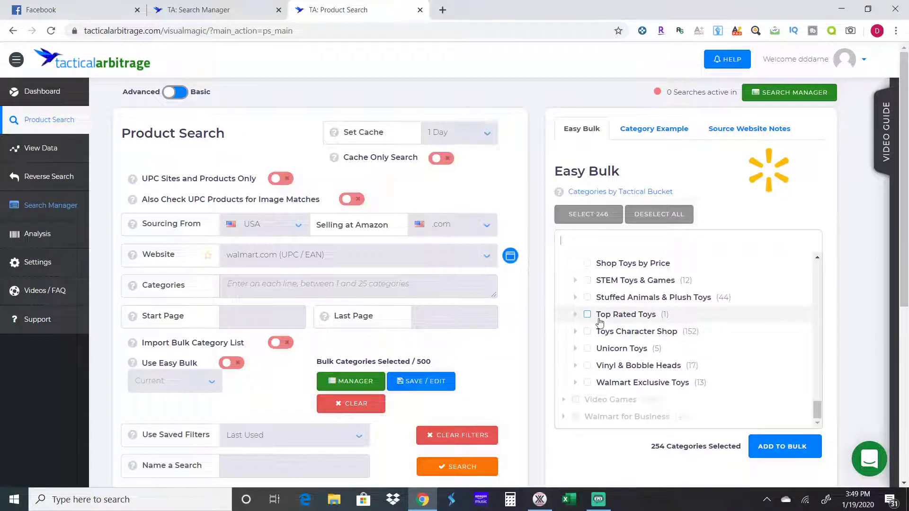
{"action": "left_click", "coordinate": [587, 332]}
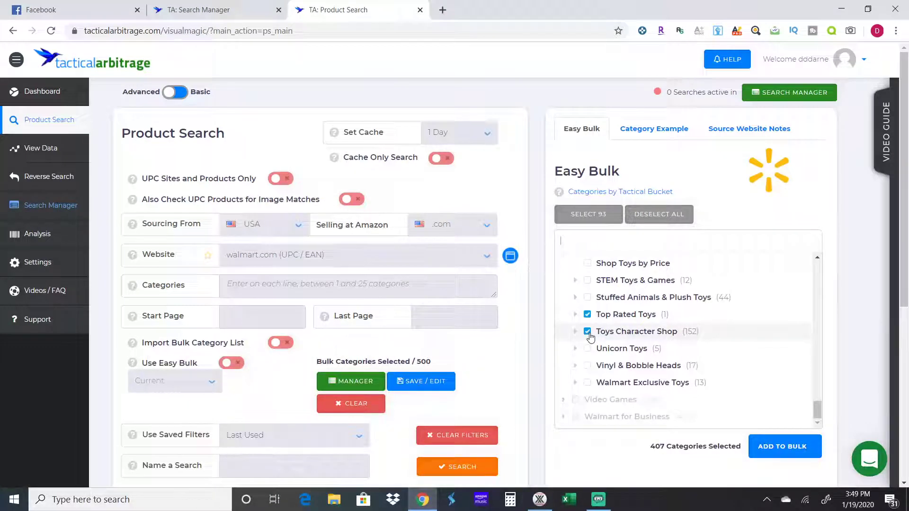
{"action": "left_click", "coordinate": [587, 383]}
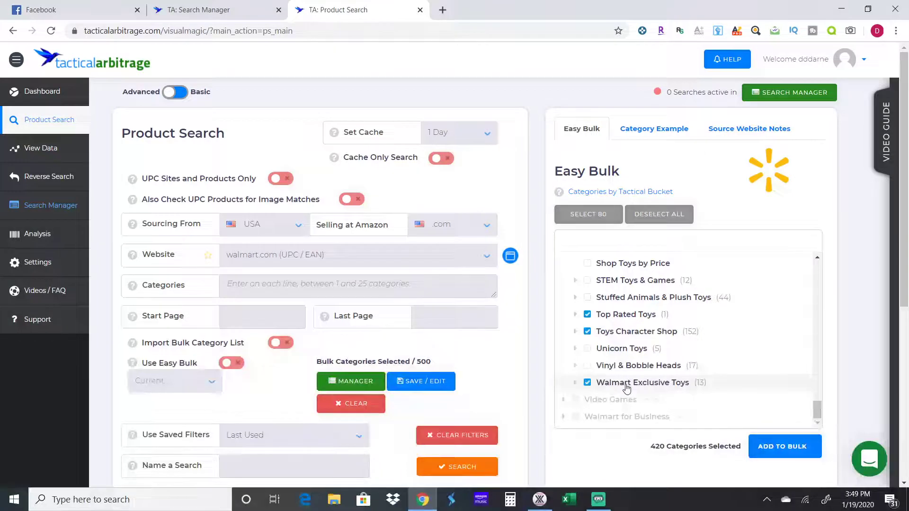
{"action": "left_click", "coordinate": [817, 257]}
{"action": "scroll", "coordinate": [818, 255], "scroll_direction": "up", "scroll_amount": 12}
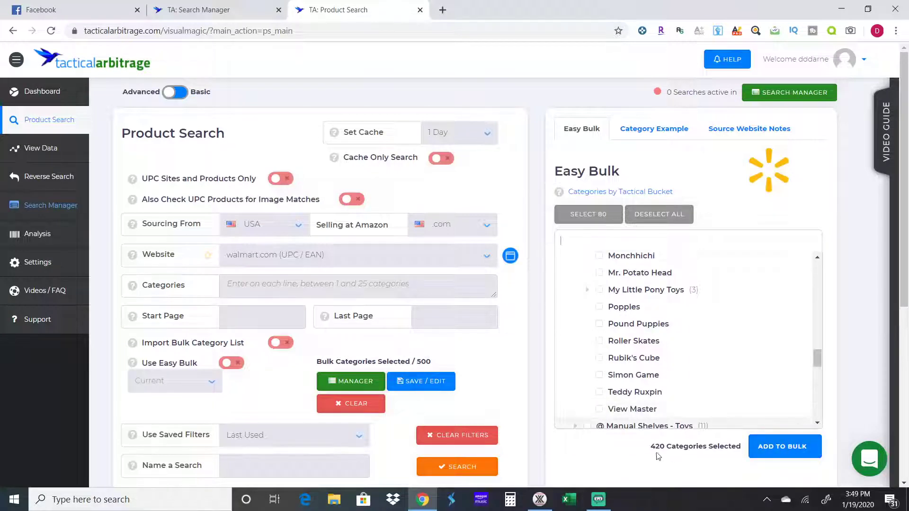
Step: Add the 420 selected categories to the bulk search and expand Source Price Adjustments
{"action": "left_click", "coordinate": [772, 448]}
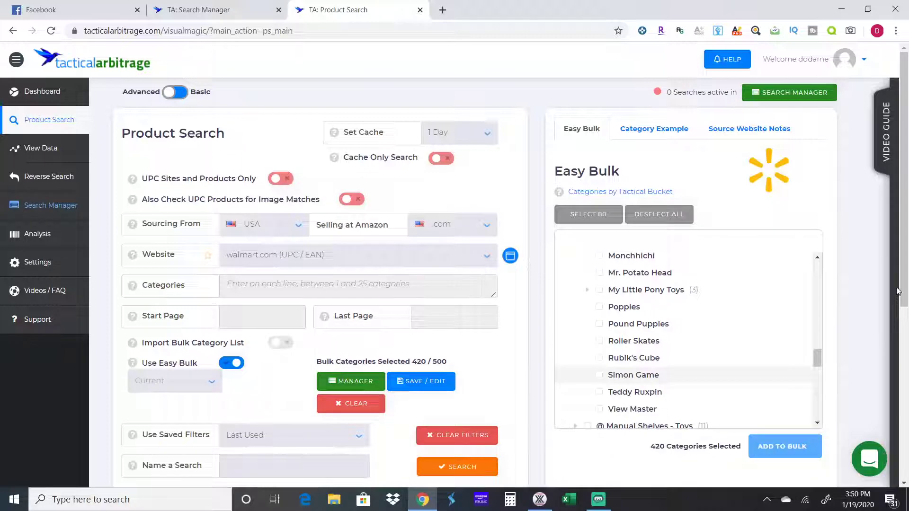
{"action": "left_click_drag", "start_coordinate": [904, 291], "coordinate": [907, 458]}
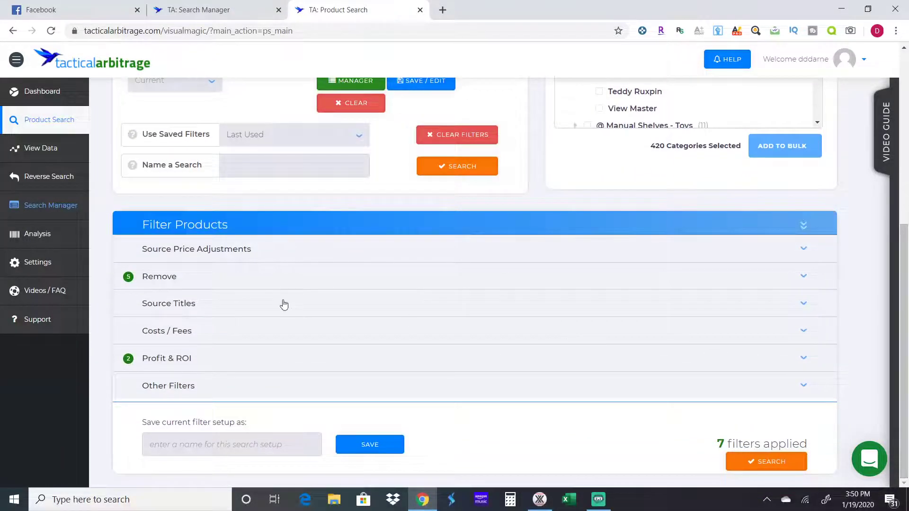
{"action": "left_click", "coordinate": [221, 251]}
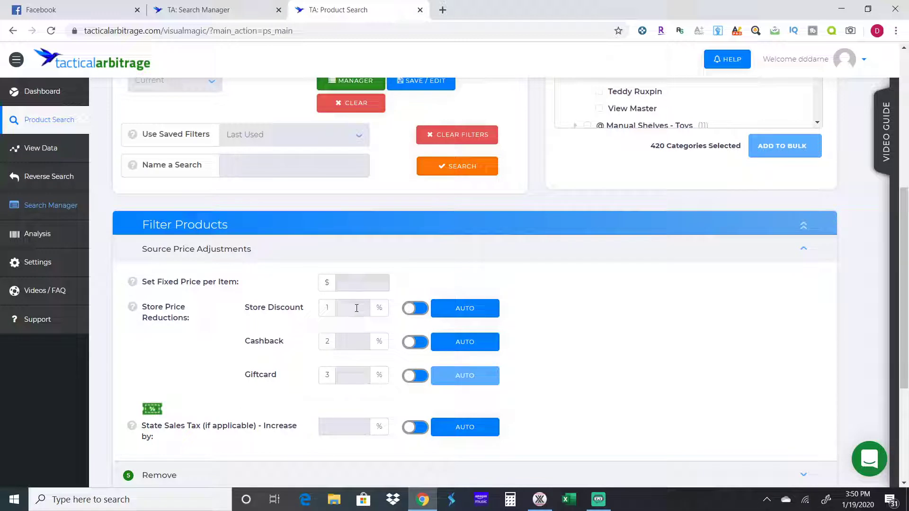
Step: Review the Store Discount and Cashback adjustment fields, leaving them unchanged
{"action": "left_click", "coordinate": [359, 308]}
{"action": "left_click", "coordinate": [278, 355]}
{"action": "left_click_drag", "start_coordinate": [284, 346], "coordinate": [246, 344]}
{"action": "left_click", "coordinate": [274, 348]}
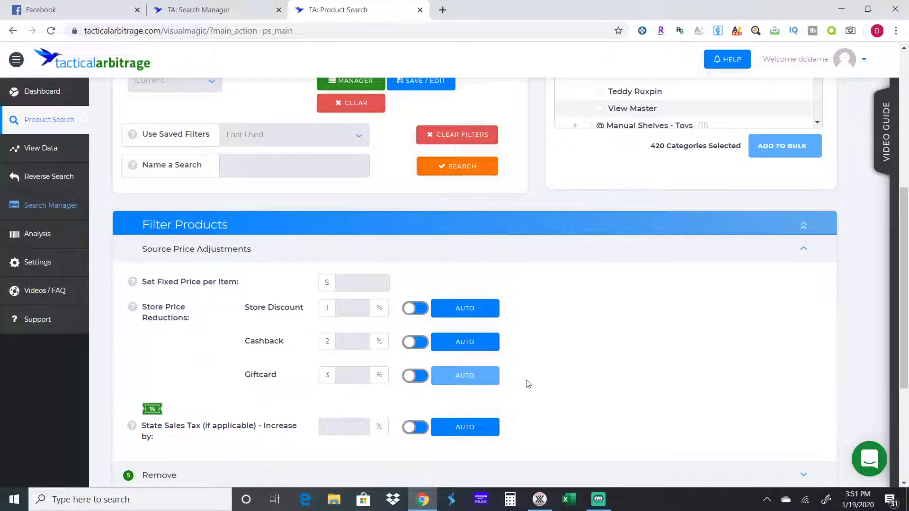
Step: Enter an 8.25% State Sales Tax increase for source prices
{"action": "left_click_drag", "start_coordinate": [907, 245], "coordinate": [907, 300]}
{"action": "left_click", "coordinate": [339, 248]}
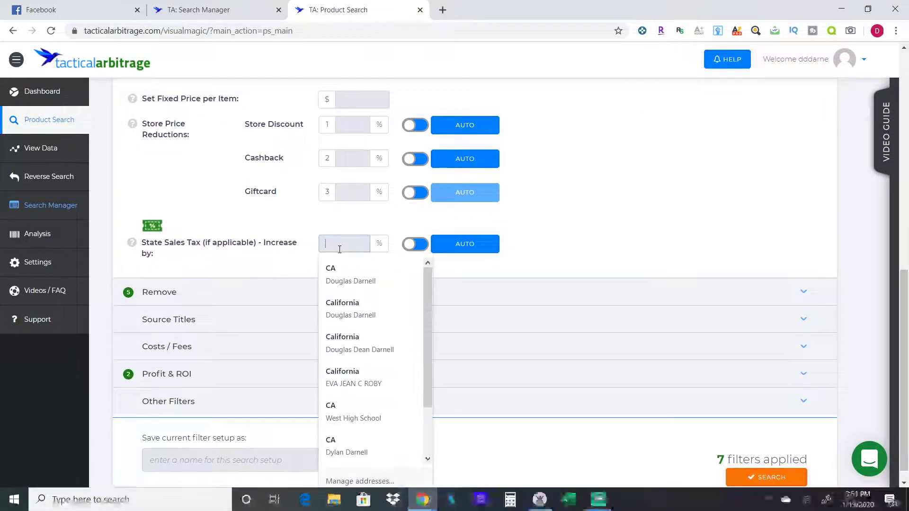
{"action": "type", "text": "8.25"}
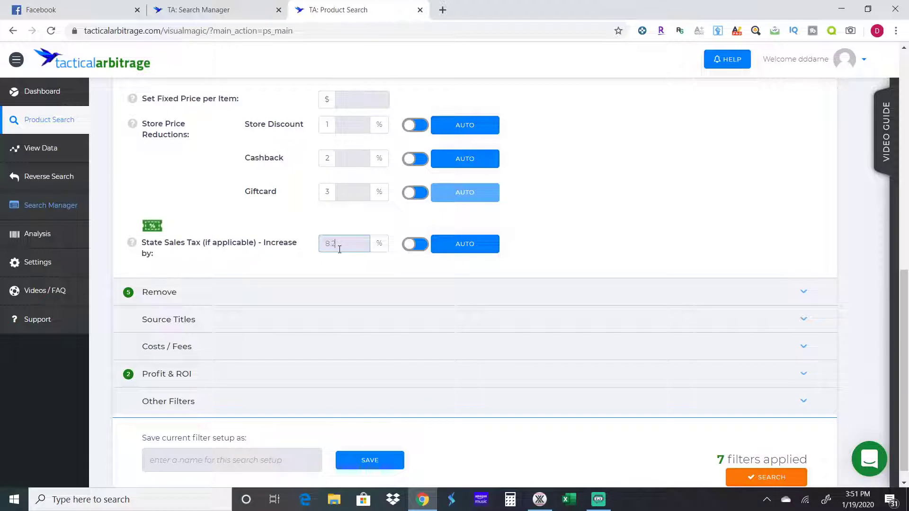
{"action": "left_click", "coordinate": [359, 266]}
Step: Expand the Remove filters showing rank over 200,000 and estimated sales under 30 rules
{"action": "left_click_drag", "start_coordinate": [904, 279], "coordinate": [905, 315]}
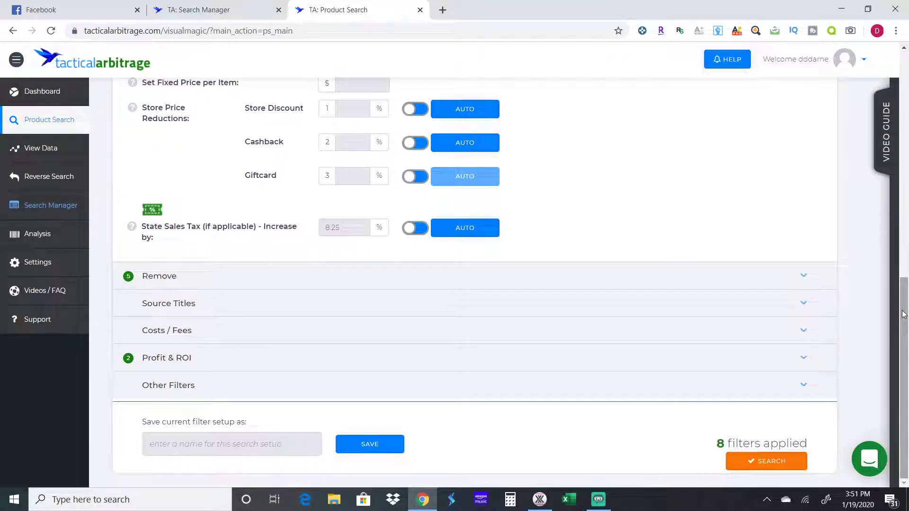
{"action": "left_click", "coordinate": [574, 284]}
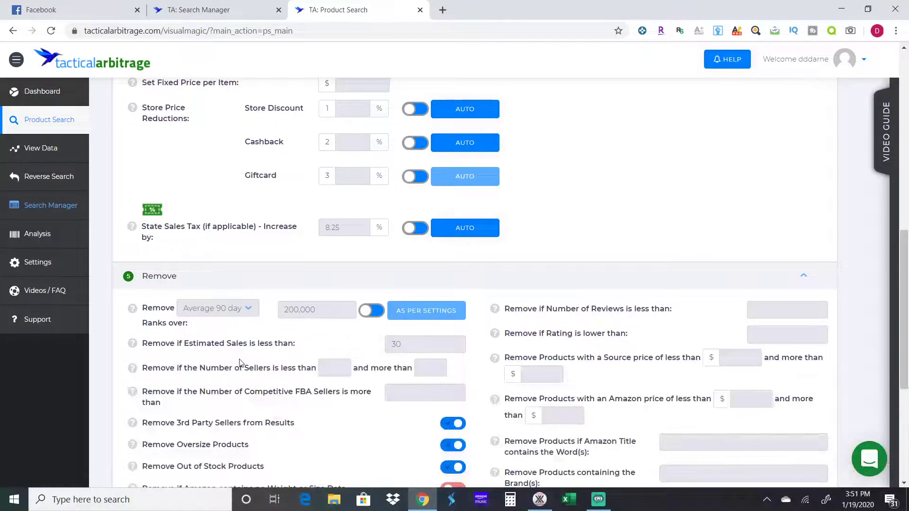
{"action": "scroll", "coordinate": [239, 363], "scroll_direction": "down", "scroll_amount": 3}
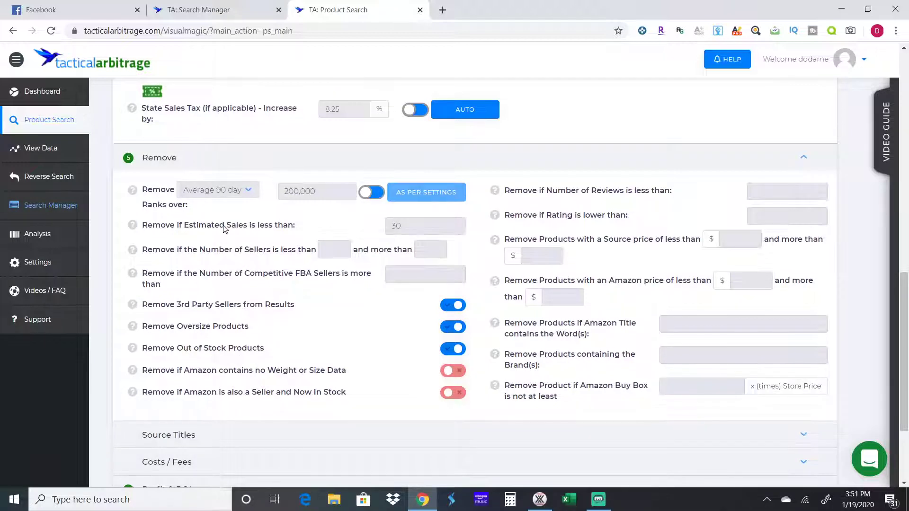
Step: Clear the Estimated Sales minimum of 30, leaving the rank averaging choice unchanged
{"action": "left_click", "coordinate": [241, 198]}
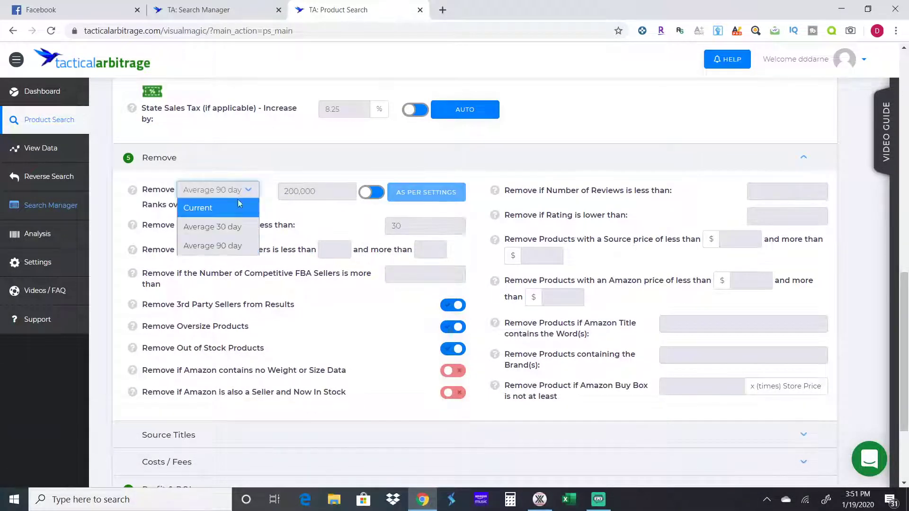
{"action": "left_click", "coordinate": [286, 232]}
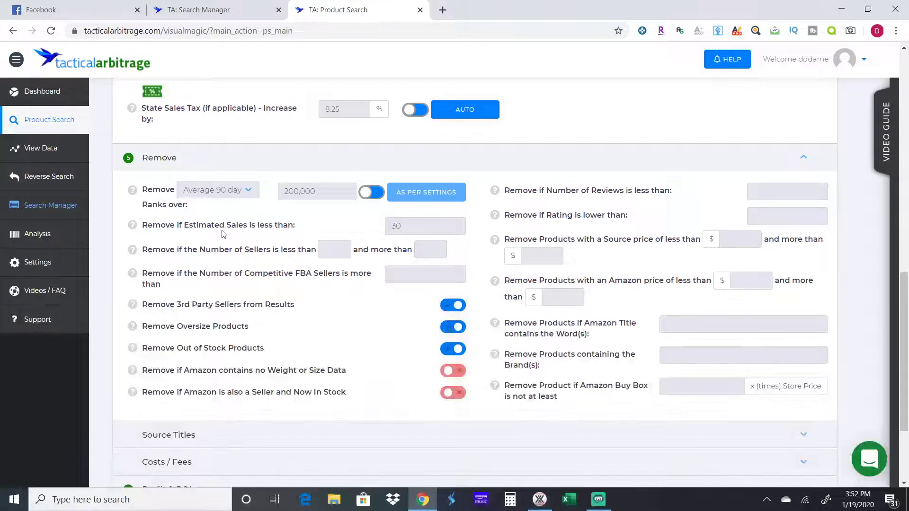
{"action": "left_click", "coordinate": [407, 228]}
{"action": "left_click", "coordinate": [302, 228]}
{"action": "left_click", "coordinate": [333, 252]}
{"action": "left_click", "coordinate": [431, 248]}
{"action": "type", "text": "5"}
{"action": "left_click", "coordinate": [380, 262]}
{"action": "double_click", "coordinate": [430, 248]}
{"action": "key", "text": "BackSpace"}
{"action": "left_click", "coordinate": [321, 288]}
{"action": "scroll", "coordinate": [284, 381], "scroll_direction": "down", "scroll_amount": 3}
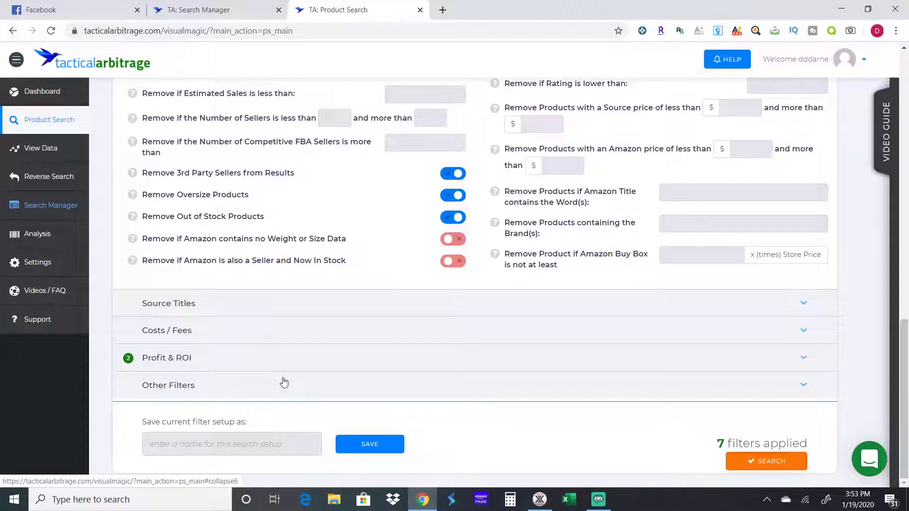
Step: Glance at Source Titles, then review the Costs / Fees prep, bundle and shipping cost fields
{"action": "left_click", "coordinate": [280, 307]}
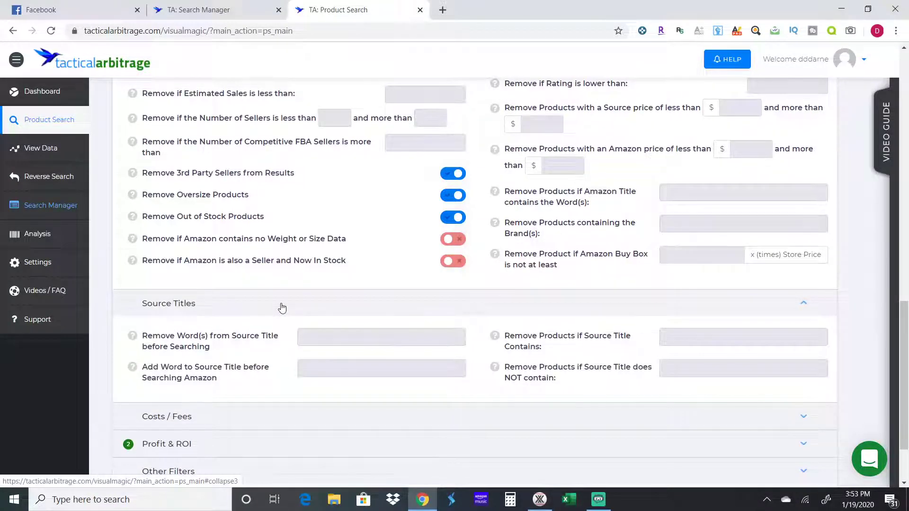
{"action": "scroll", "coordinate": [282, 308], "scroll_direction": "down", "scroll_amount": 2}
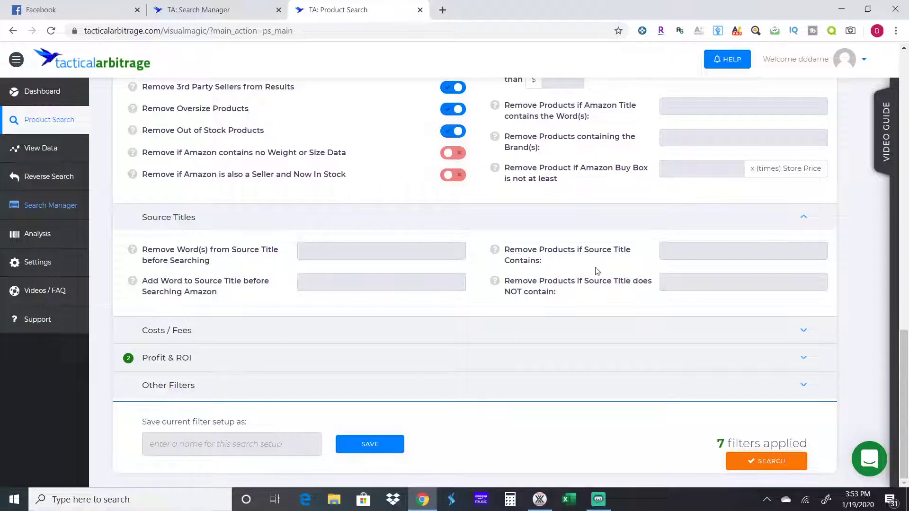
{"action": "left_click", "coordinate": [448, 211]}
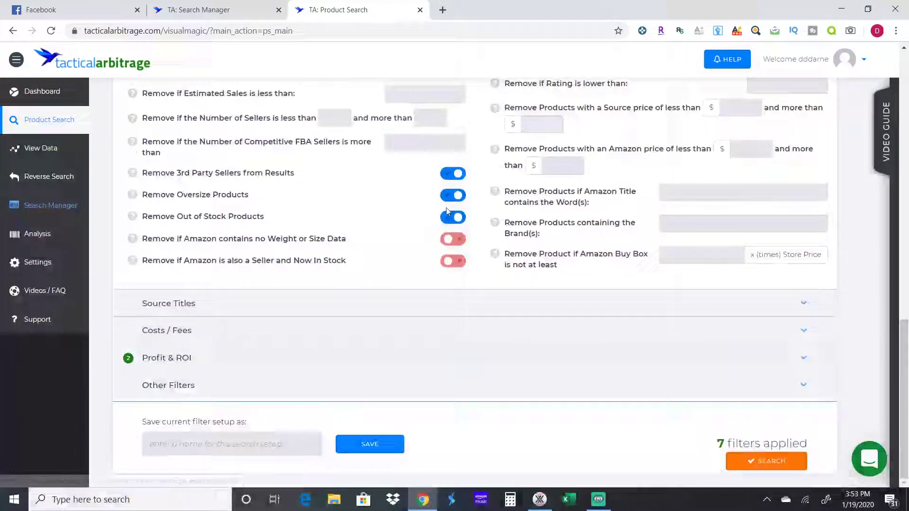
{"action": "left_click", "coordinate": [340, 334]}
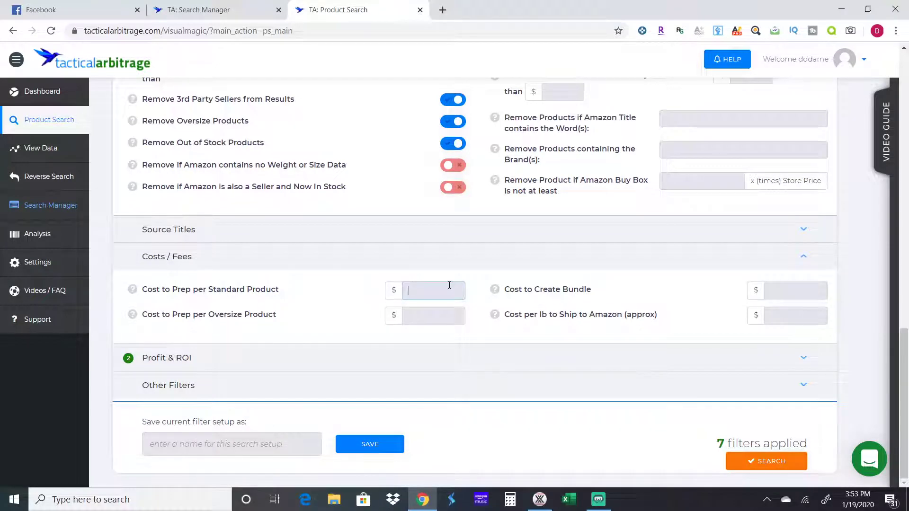
{"action": "type", "text": "1"}
{"action": "left_click", "coordinate": [700, 257]}
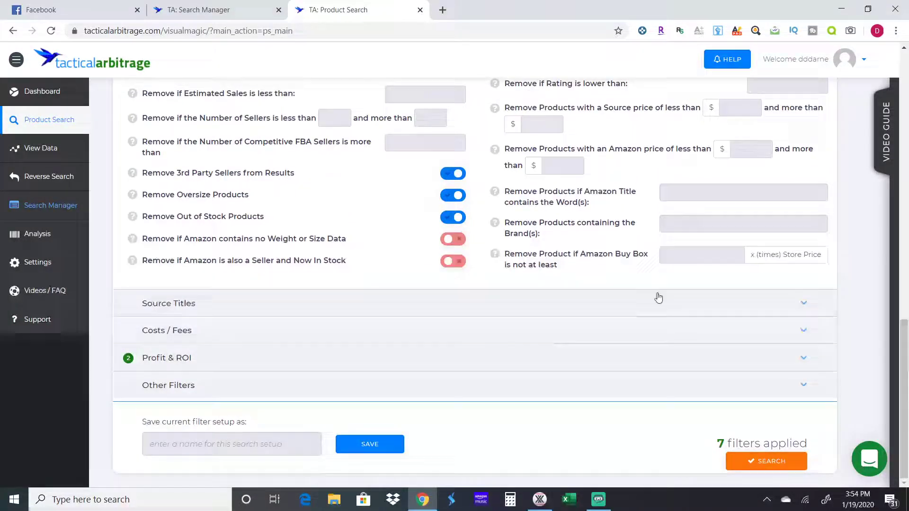
Step: Review the Profit & ROI minimums ($4.00 profit, 50% ROI) and the Other Filters options
{"action": "left_click", "coordinate": [609, 361]}
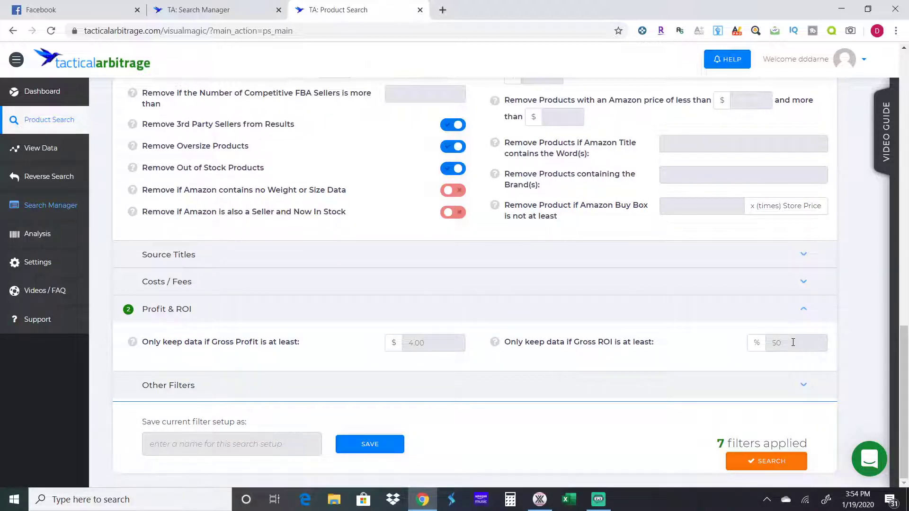
{"action": "left_click", "coordinate": [706, 388]}
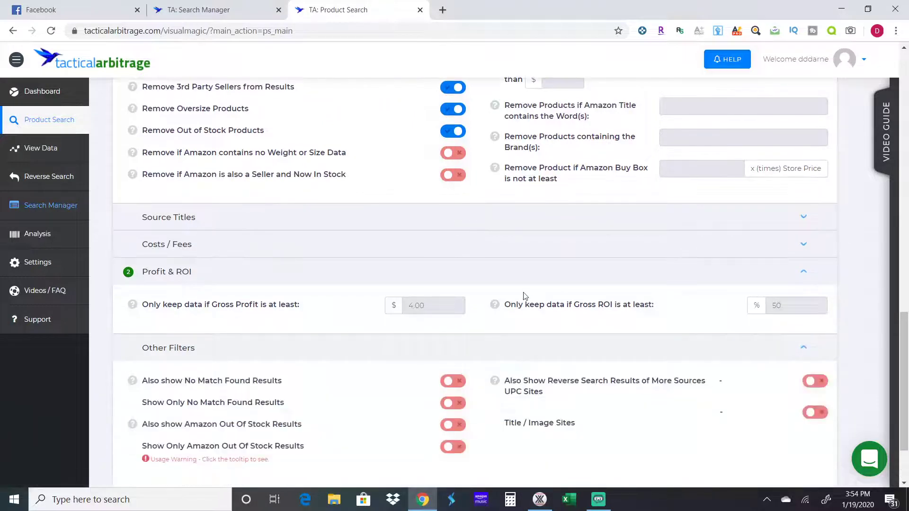
{"action": "scroll", "coordinate": [525, 296], "scroll_direction": "down", "scroll_amount": 2}
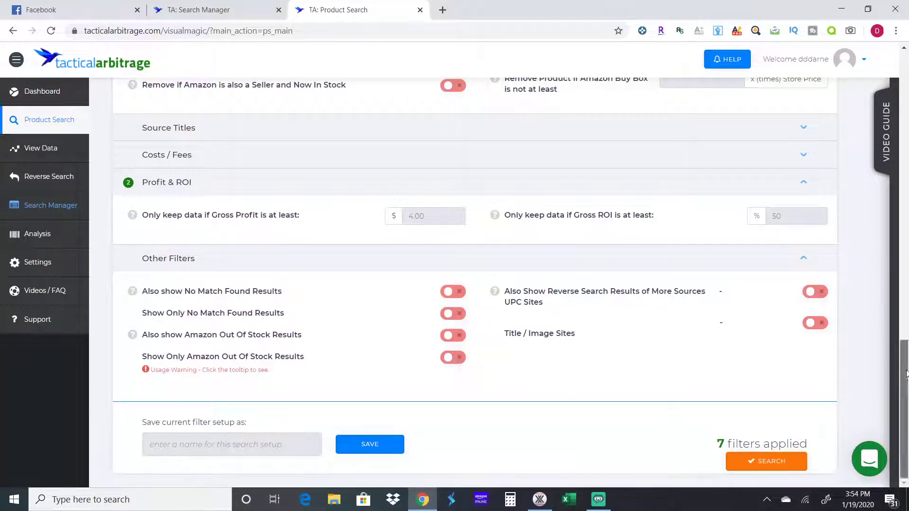
{"action": "mouse_move", "coordinate": [906, 374]}
{"action": "left_mouse_down"}
{"action": "mouse_move", "coordinate": [906, 209]}
{"action": "mouse_move", "coordinate": [906, 379]}
{"action": "left_mouse_up"}
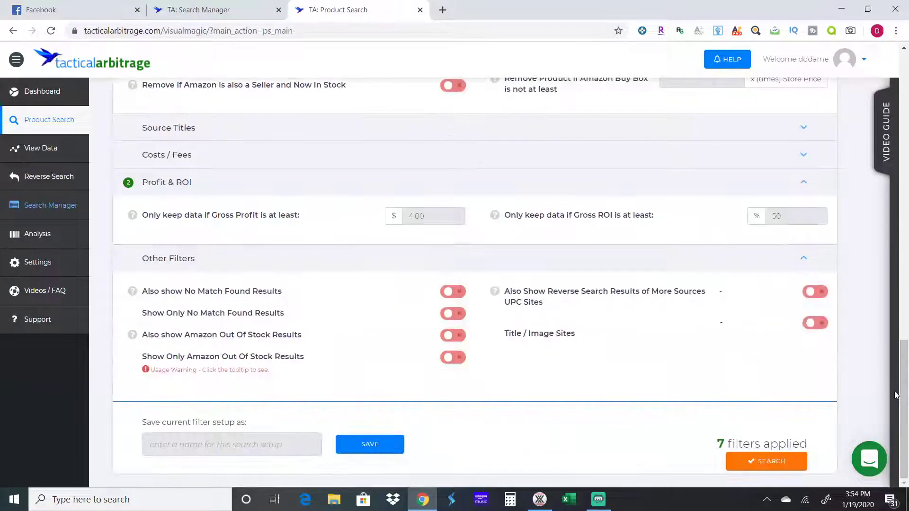
Step: Run the search and view the 78 Walmart matches, led by a $5.99 Funko Plush Olaf
{"action": "left_click", "coordinate": [787, 463]}
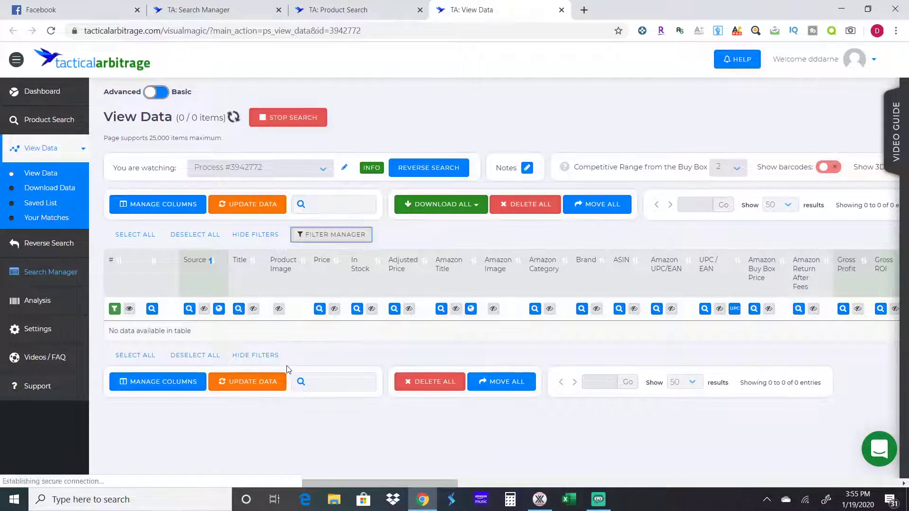
{"action": "left_click", "coordinate": [599, 500]}
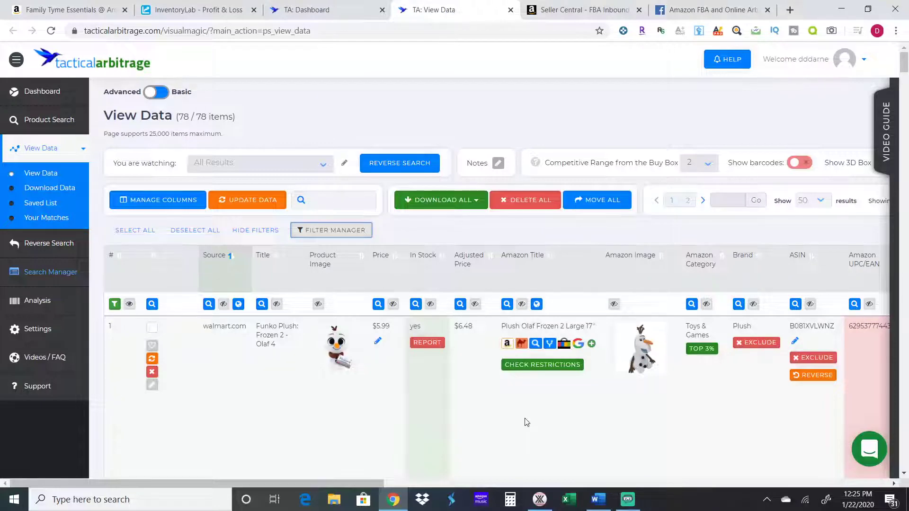
Step: Scroll the Walmart toy matches right to the Amazon UPC, Buy Box Price and Return After Fees columns
{"action": "scroll", "coordinate": [526, 422], "scroll_direction": "down", "scroll_amount": 1}
{"action": "scroll", "coordinate": [526, 422], "scroll_direction": "down", "scroll_amount": 1}
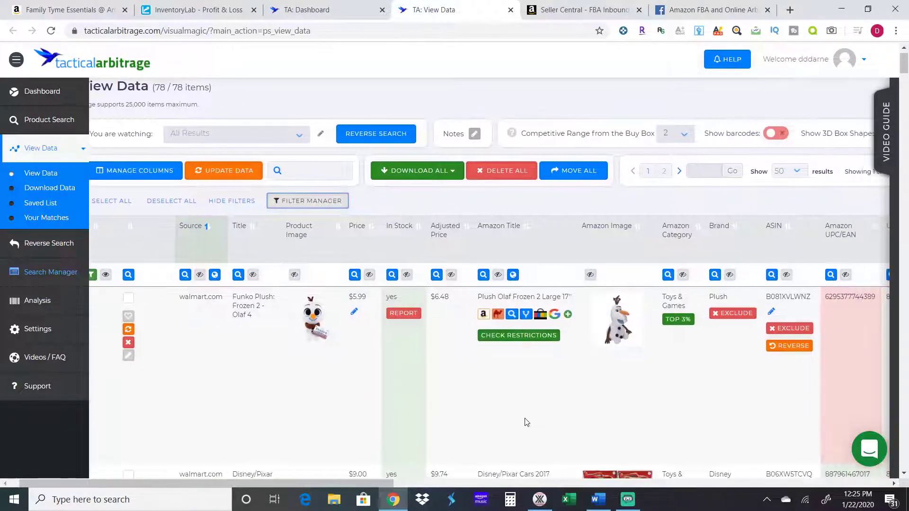
{"action": "scroll", "coordinate": [526, 422], "scroll_direction": "down", "scroll_amount": 1}
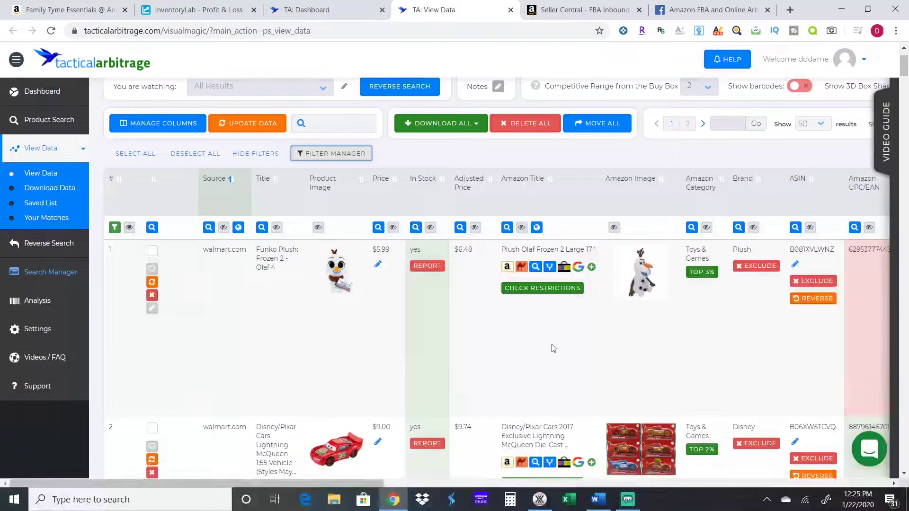
{"action": "scroll", "coordinate": [549, 331], "scroll_direction": "right", "scroll_amount": 2}
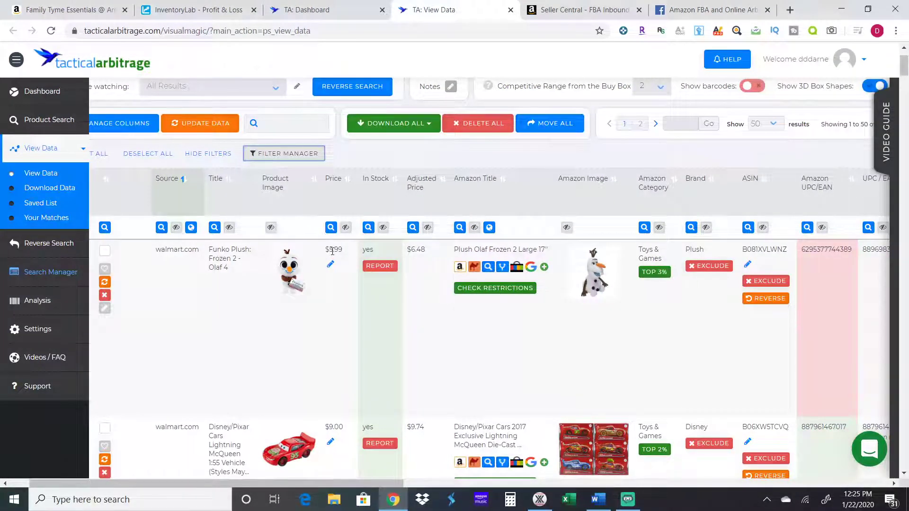
{"action": "mouse_move", "coordinate": [292, 284]}
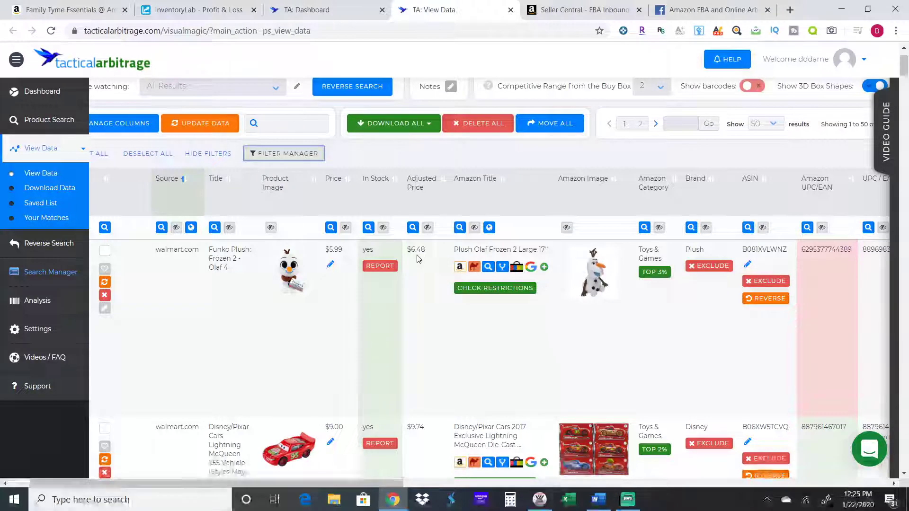
{"action": "mouse_move", "coordinate": [587, 279]}
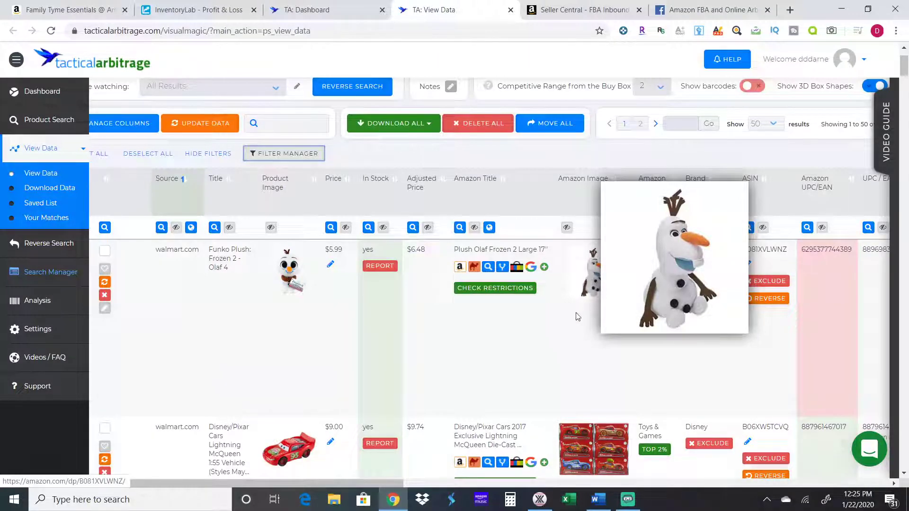
{"action": "scroll", "coordinate": [570, 335], "scroll_direction": "right", "scroll_amount": 3}
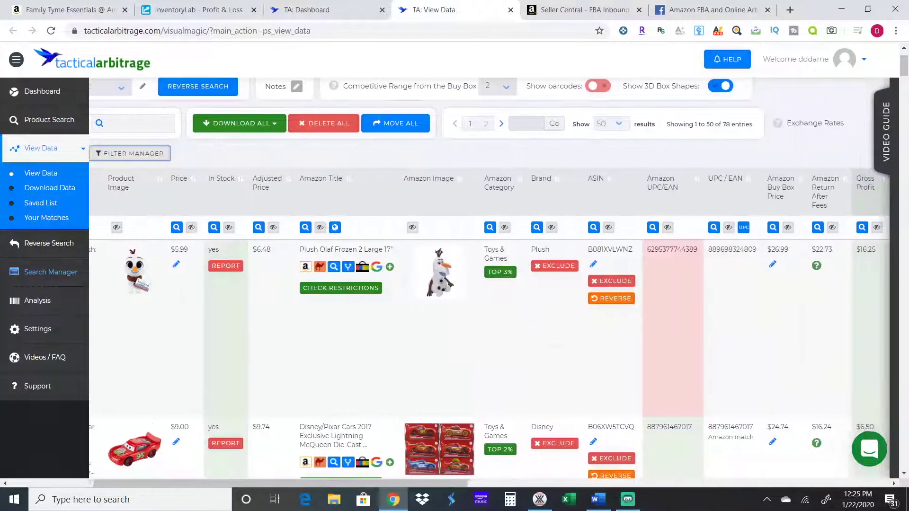
{"action": "scroll", "coordinate": [571, 335], "scroll_direction": "left", "scroll_amount": 2}
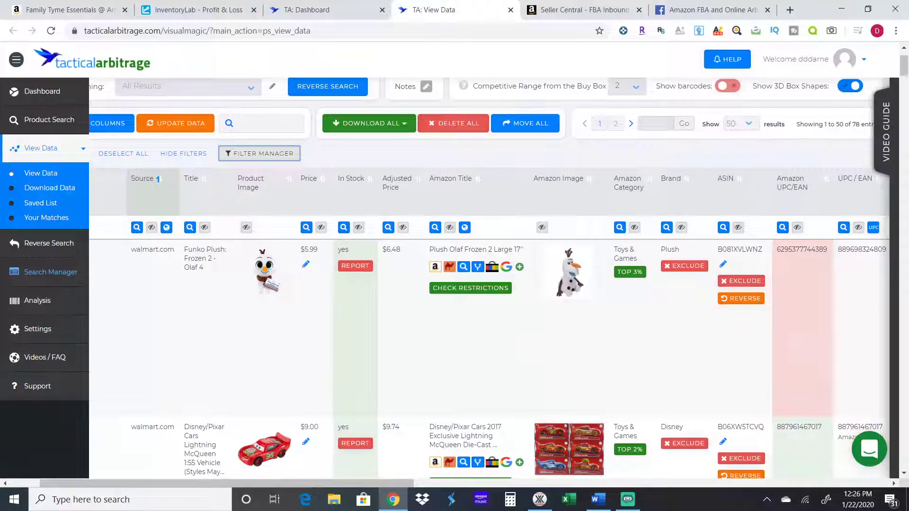
{"action": "scroll", "coordinate": [488, 332], "scroll_direction": "right", "scroll_amount": 4}
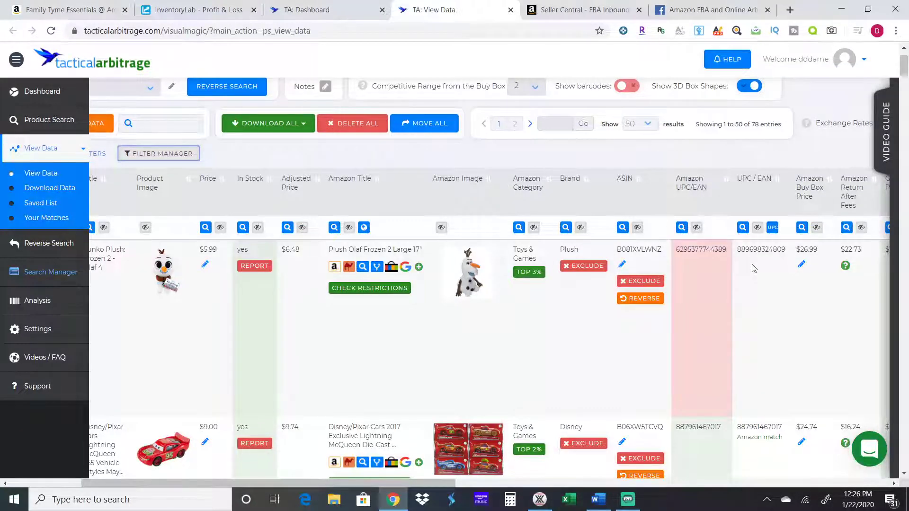
{"action": "scroll", "coordinate": [755, 268], "scroll_direction": "right", "scroll_amount": 5}
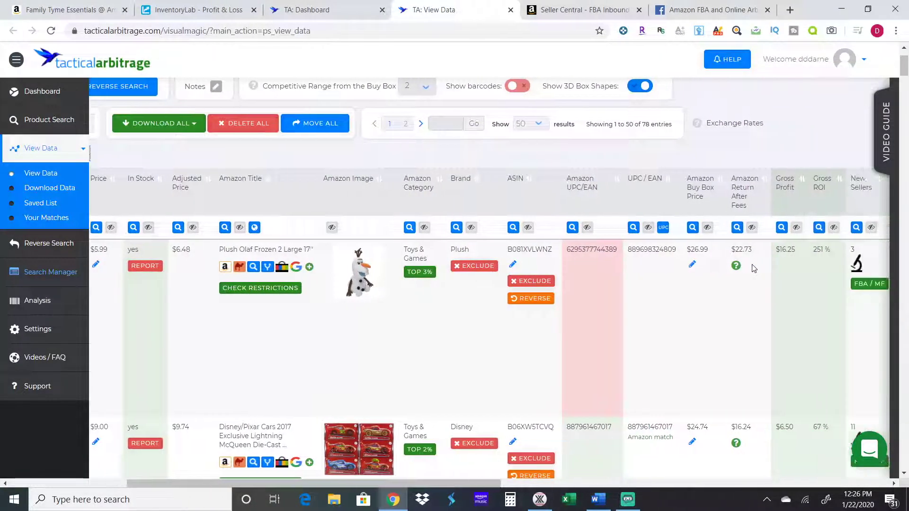
Step: Scroll the results right past Gross Profit, Sales Rank and Match Quality to Competitive FBA Sellers
{"action": "scroll", "coordinate": [753, 267], "scroll_direction": "right", "scroll_amount": 2}
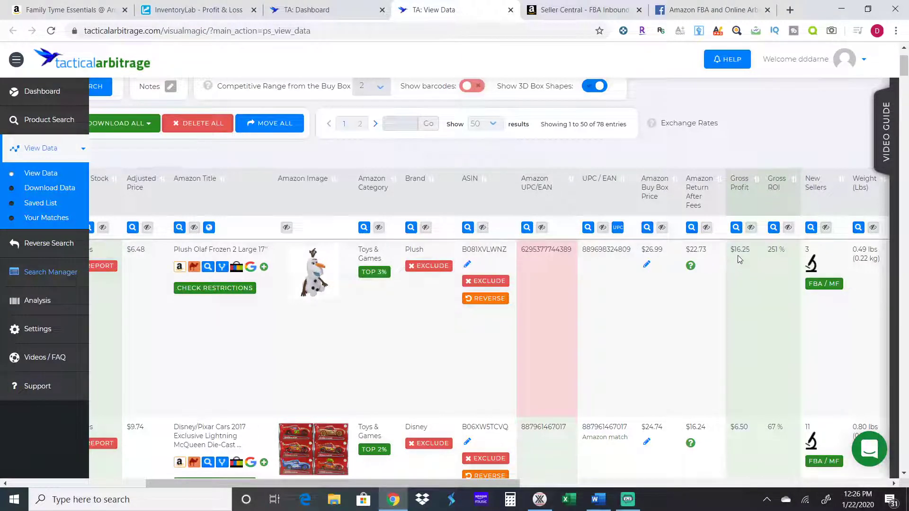
{"action": "scroll", "coordinate": [739, 260], "scroll_direction": "right", "scroll_amount": 3}
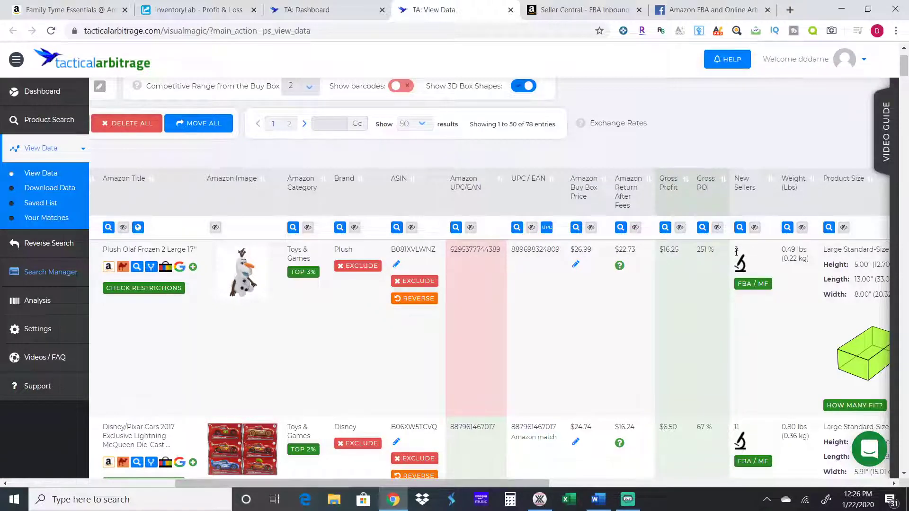
{"action": "scroll", "coordinate": [736, 252], "scroll_direction": "right", "scroll_amount": 4}
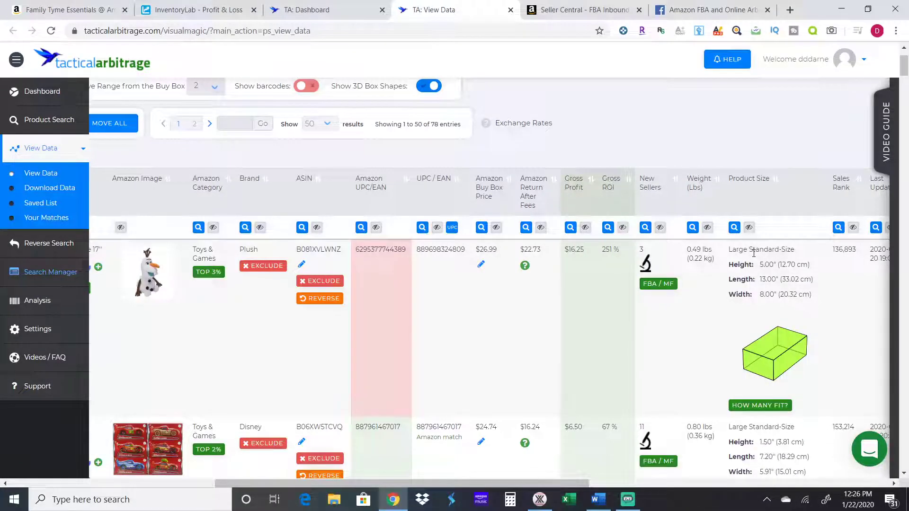
{"action": "scroll", "coordinate": [754, 253], "scroll_direction": "right", "scroll_amount": 5}
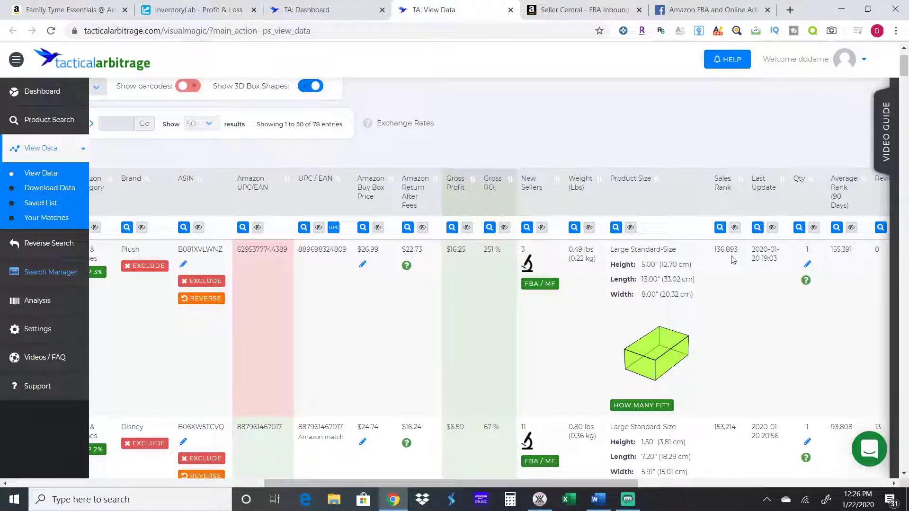
{"action": "scroll", "coordinate": [731, 259], "scroll_direction": "right", "scroll_amount": 5}
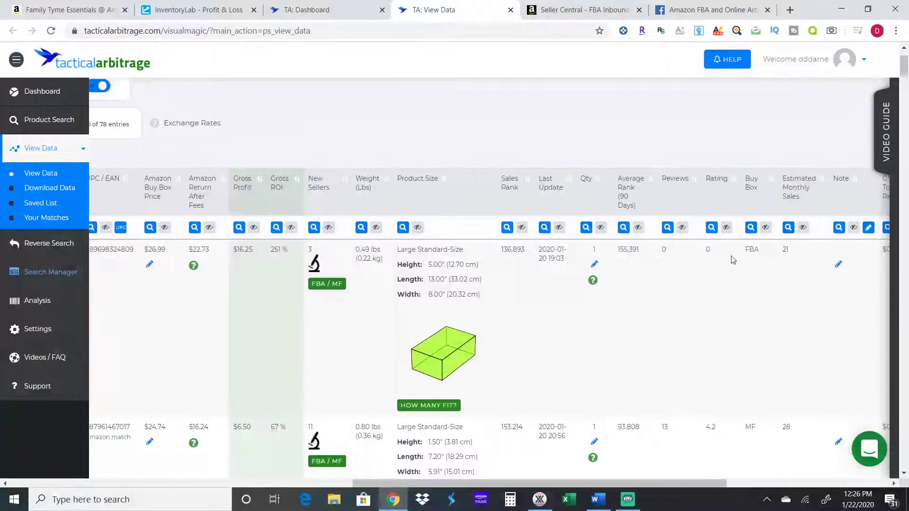
{"action": "scroll", "coordinate": [732, 259], "scroll_direction": "right", "scroll_amount": 1}
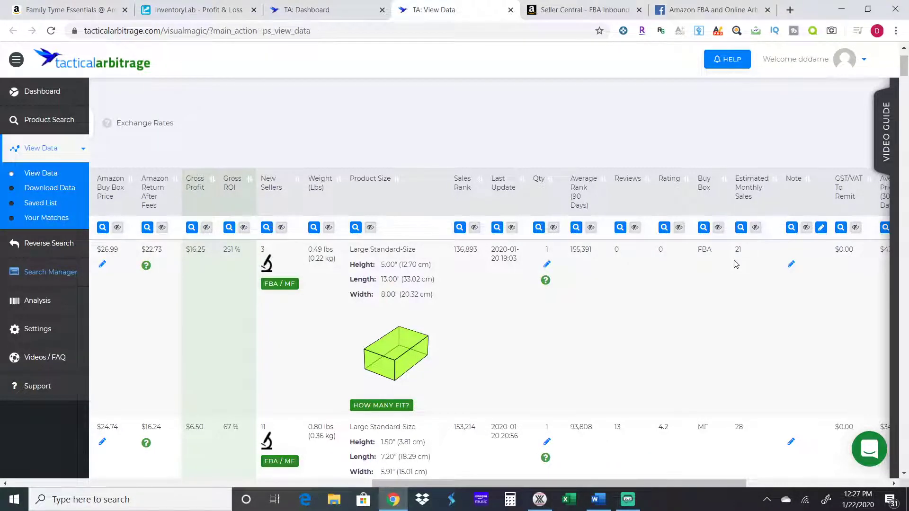
{"action": "scroll", "coordinate": [736, 264], "scroll_direction": "right", "scroll_amount": 1}
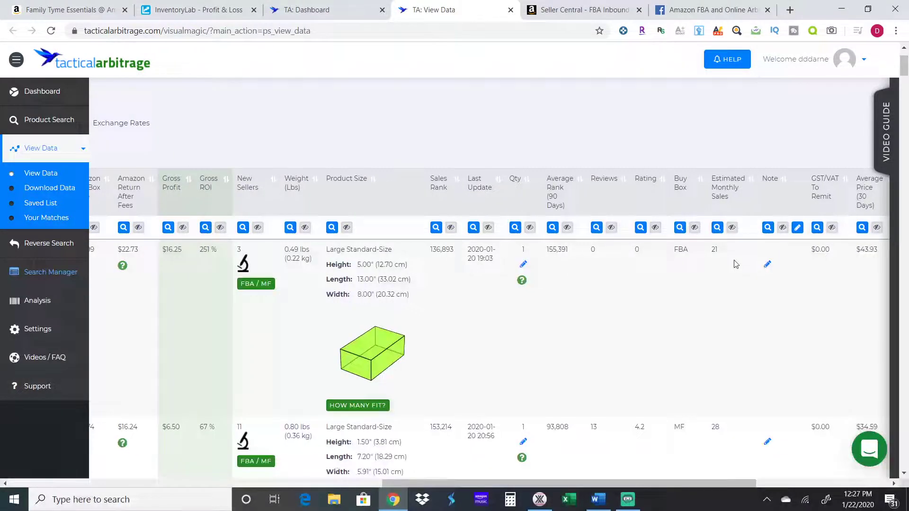
{"action": "scroll", "coordinate": [735, 264], "scroll_direction": "right", "scroll_amount": 3}
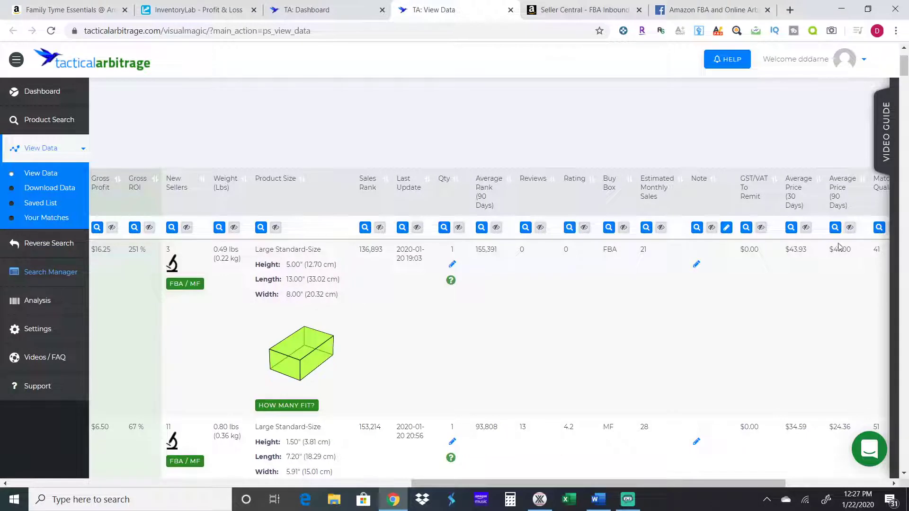
{"action": "scroll", "coordinate": [847, 249], "scroll_direction": "right", "scroll_amount": 10}
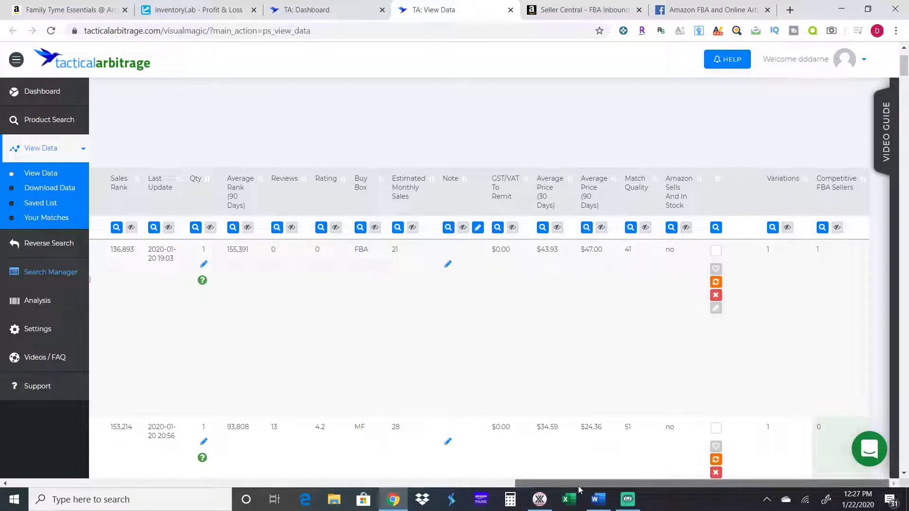
Step: Return the results table to the product title and price columns on the left
{"action": "left_click_drag", "start_coordinate": [530, 484], "coordinate": [484, 485]}
{"action": "left_click", "coordinate": [483, 485]}
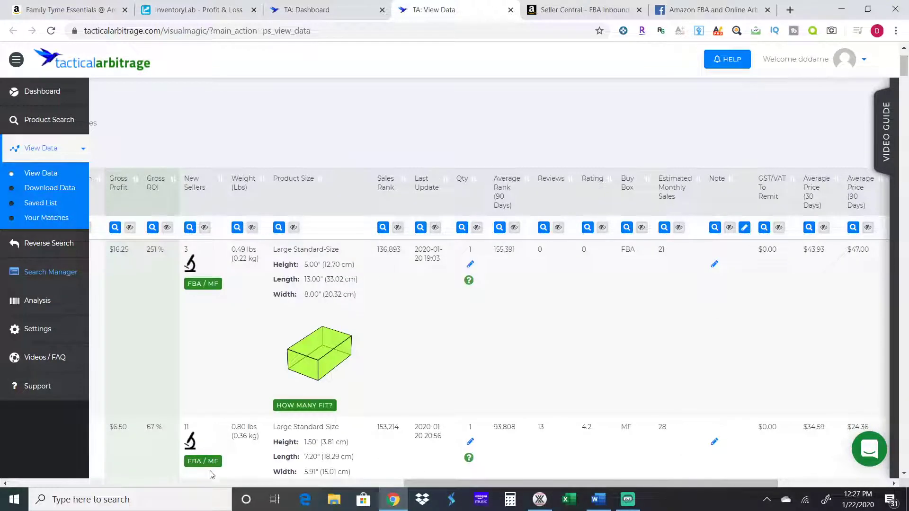
{"action": "left_click", "coordinate": [149, 484]}
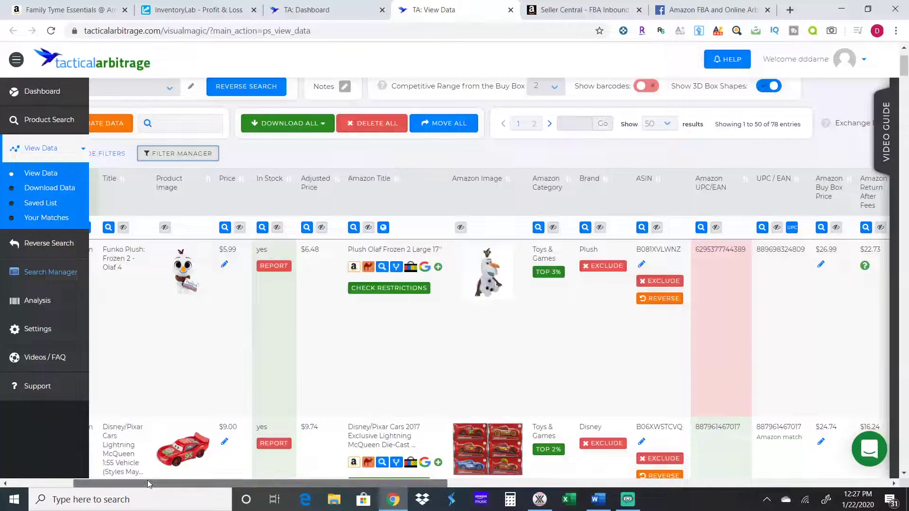
{"action": "scroll", "coordinate": [113, 483], "scroll_direction": "left", "scroll_amount": 3}
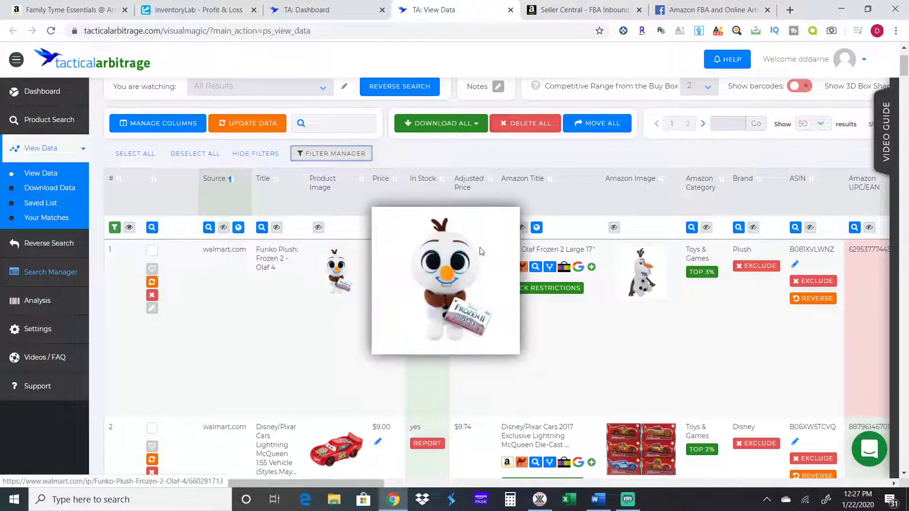
Step: Delete the Funko Olaf plush match and select the two remaining matches
{"action": "mouse_move", "coordinate": [629, 269]}
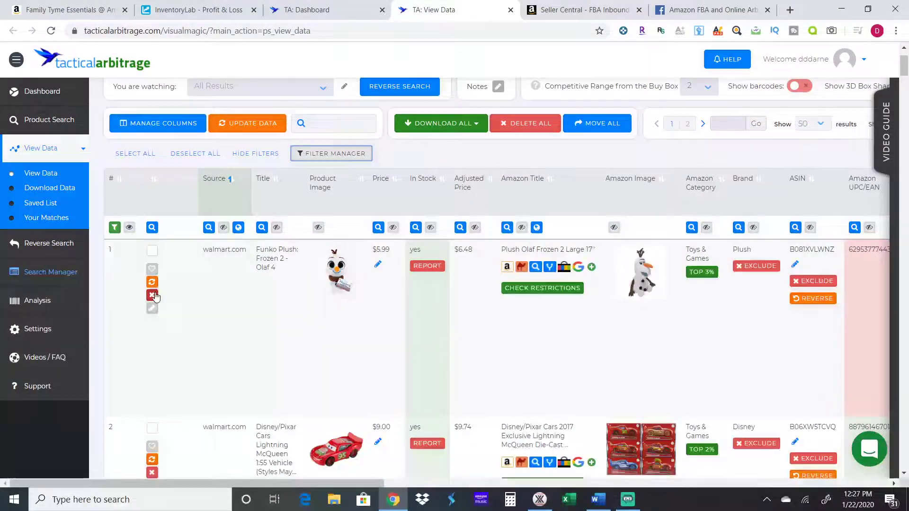
{"action": "mouse_move", "coordinate": [167, 298]}
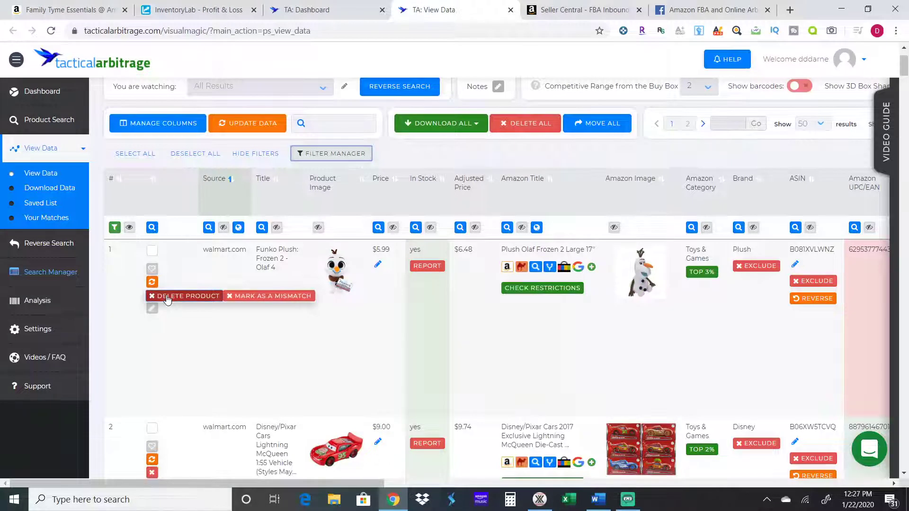
{"action": "left_click", "coordinate": [167, 297]}
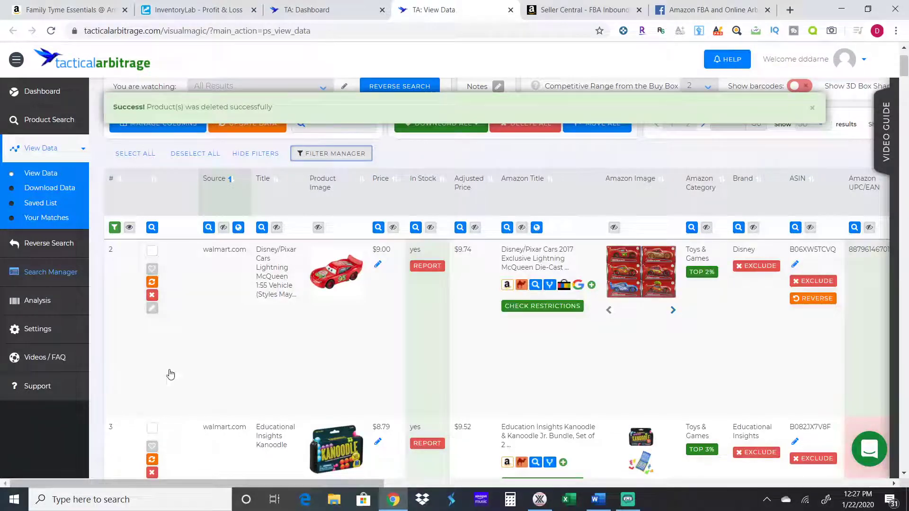
{"action": "left_click", "coordinate": [152, 250]}
{"action": "left_click", "coordinate": [152, 428]}
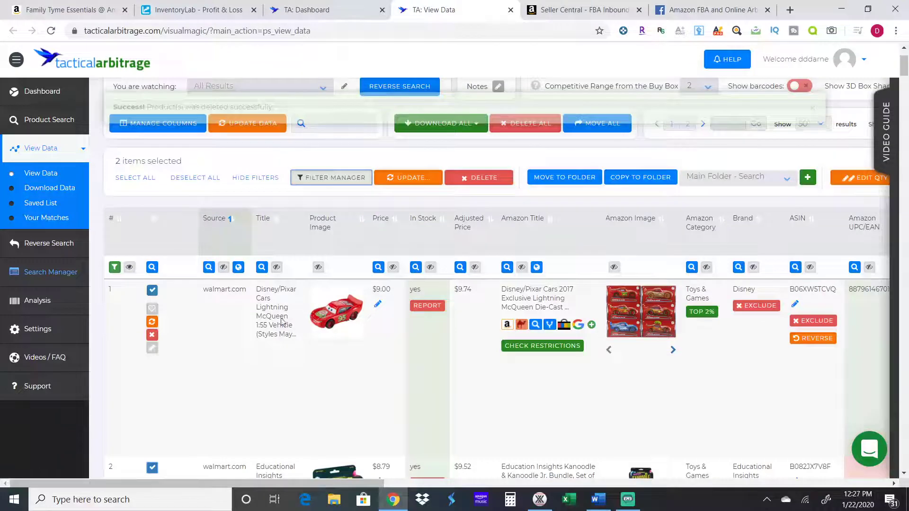
{"action": "left_click", "coordinate": [152, 290]}
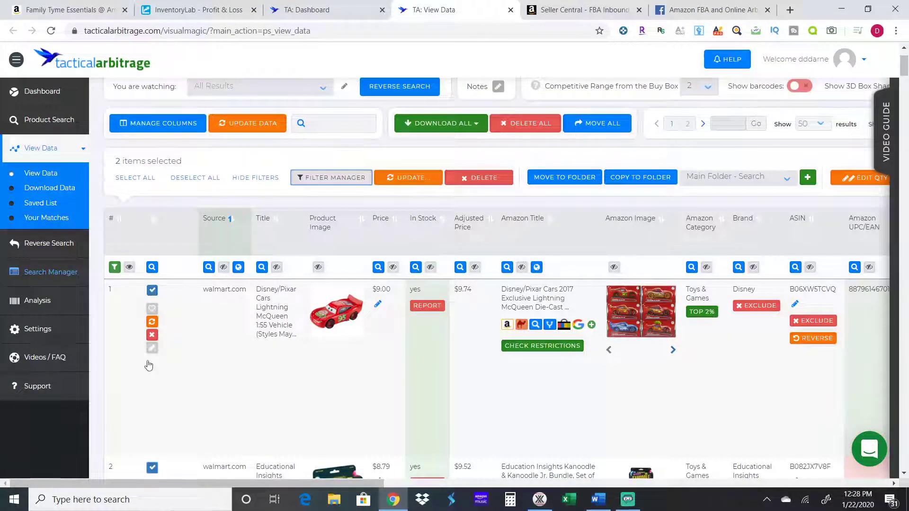
{"action": "left_click", "coordinate": [152, 469]}
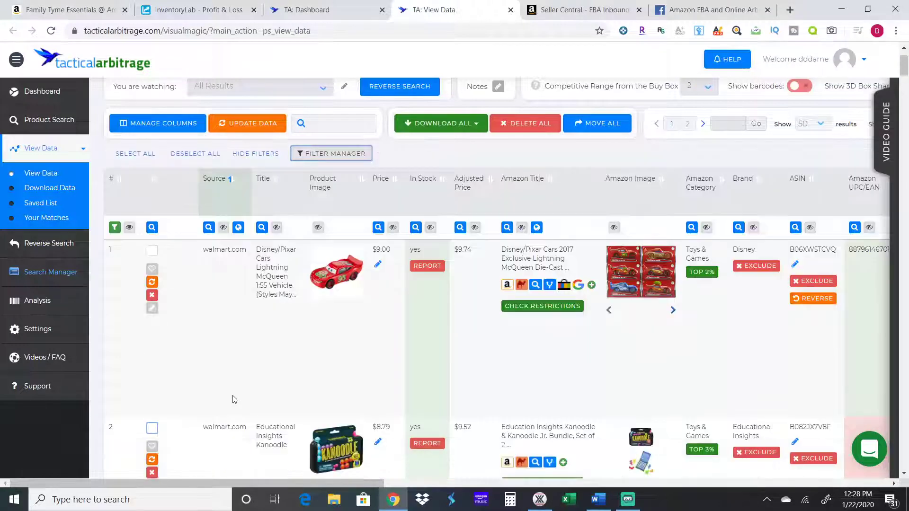
{"action": "scroll", "coordinate": [233, 399], "scroll_direction": "down", "scroll_amount": 1}
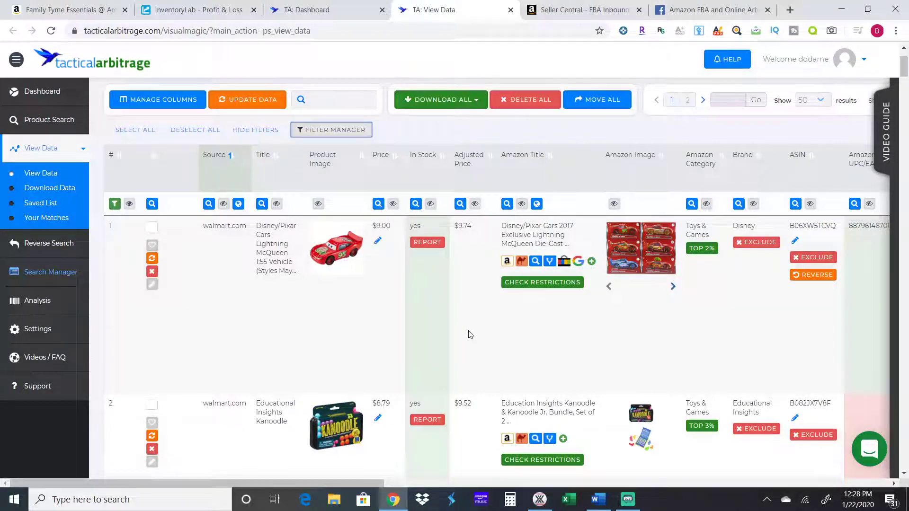
{"action": "scroll", "coordinate": [470, 334], "scroll_direction": "right", "scroll_amount": 3}
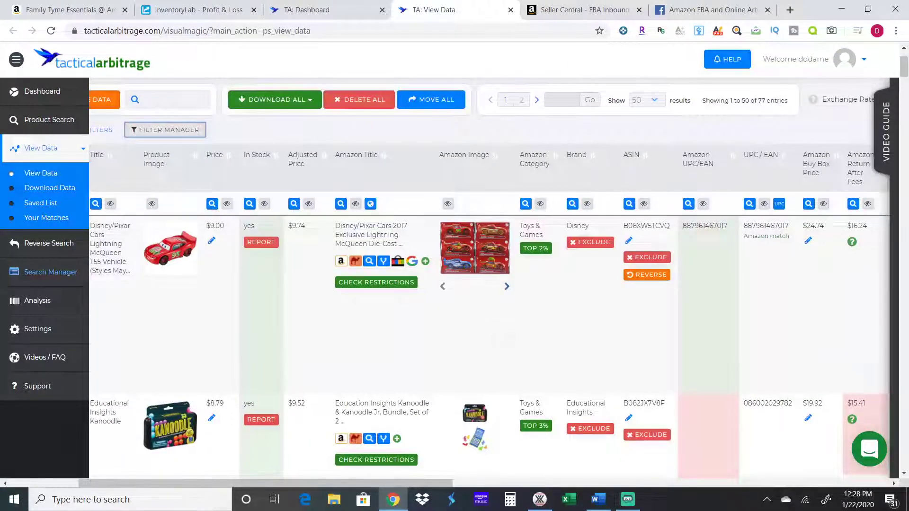
{"action": "mouse_move", "coordinate": [182, 263]}
{"action": "mouse_move", "coordinate": [459, 258]}
{"action": "scroll", "coordinate": [463, 330], "scroll_direction": "left", "scroll_amount": 5}
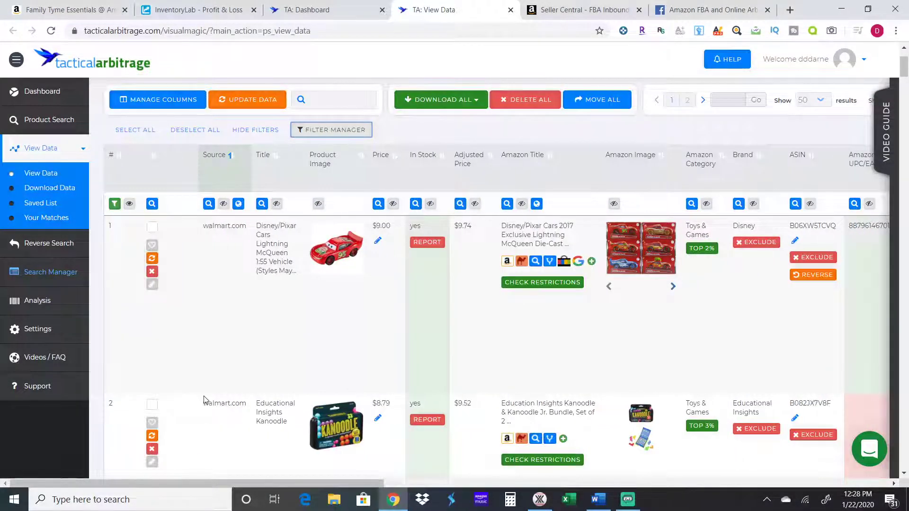
{"action": "scroll", "coordinate": [204, 400], "scroll_direction": "down", "scroll_amount": 3}
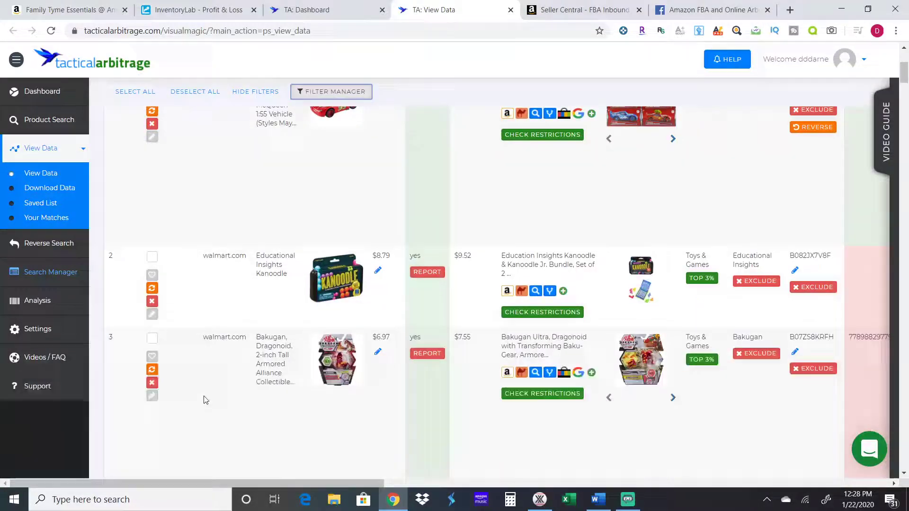
{"action": "scroll", "coordinate": [489, 259], "scroll_direction": "down", "scroll_amount": 1}
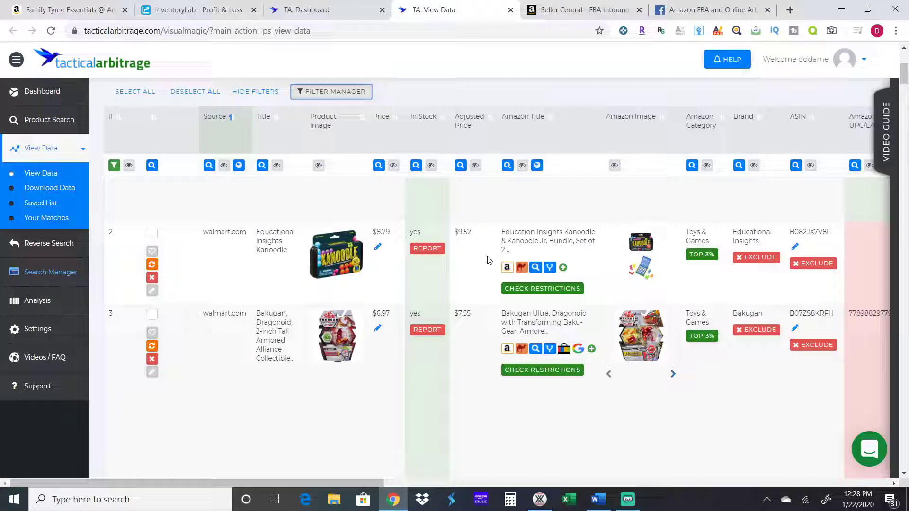
{"action": "scroll", "coordinate": [489, 260], "scroll_direction": "down", "scroll_amount": 3}
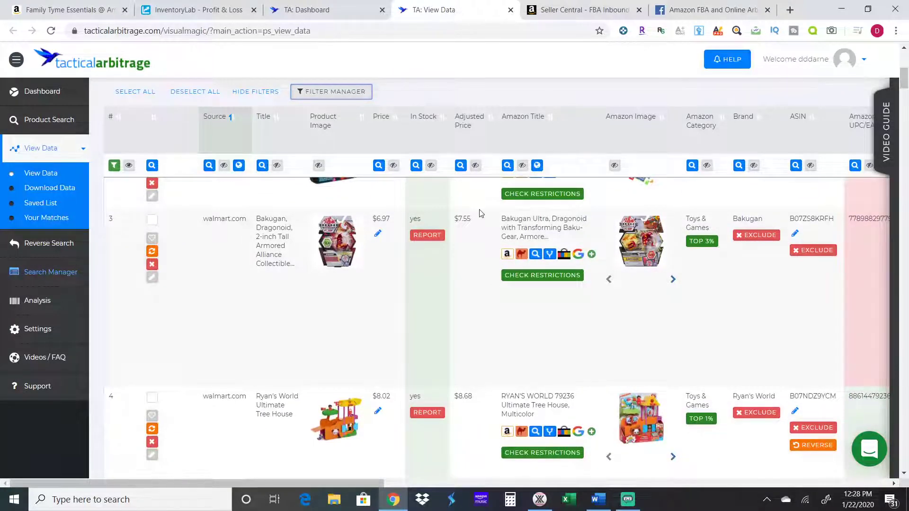
{"action": "scroll", "coordinate": [393, 308], "scroll_direction": "right", "scroll_amount": 3}
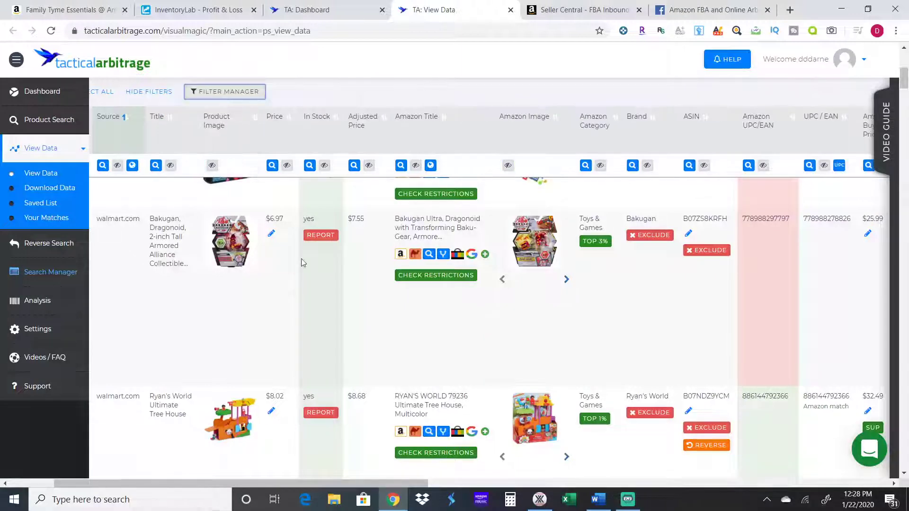
{"action": "mouse_move", "coordinate": [241, 257]}
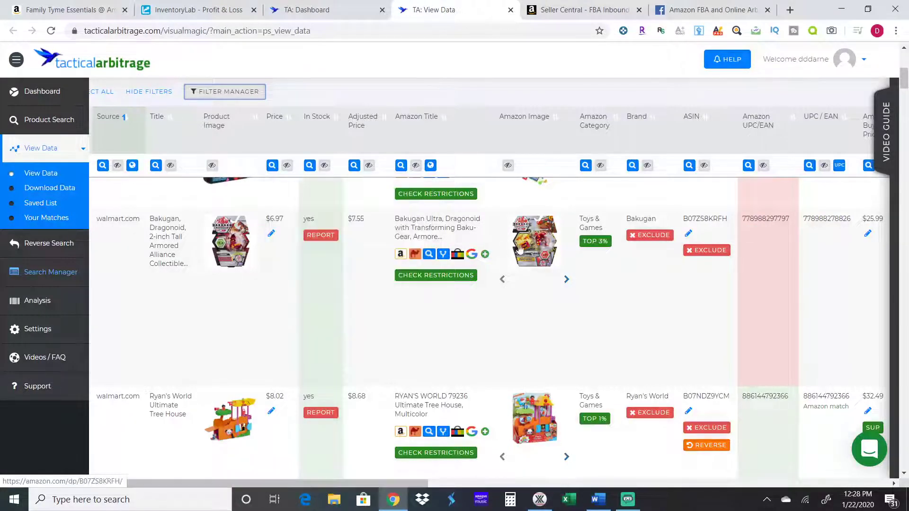
{"action": "mouse_move", "coordinate": [525, 249]}
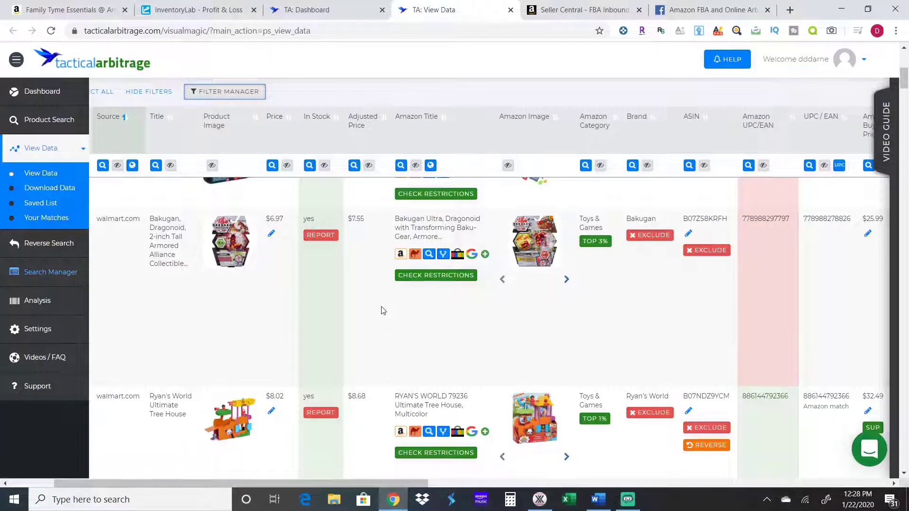
{"action": "scroll", "coordinate": [383, 311], "scroll_direction": "down", "scroll_amount": 1}
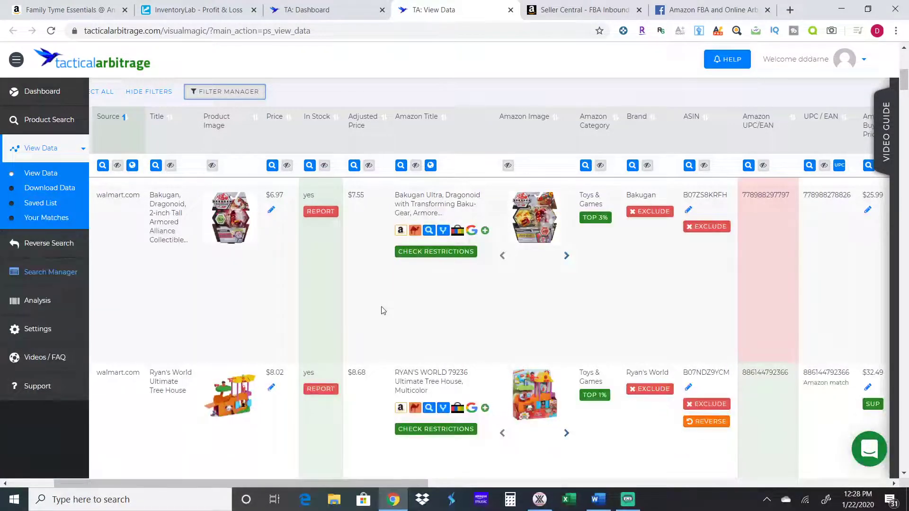
Step: Scroll the View Data table to the Ryan's World Ultimate Tree House row
{"action": "scroll", "coordinate": [384, 310], "scroll_direction": "down", "scroll_amount": 3}
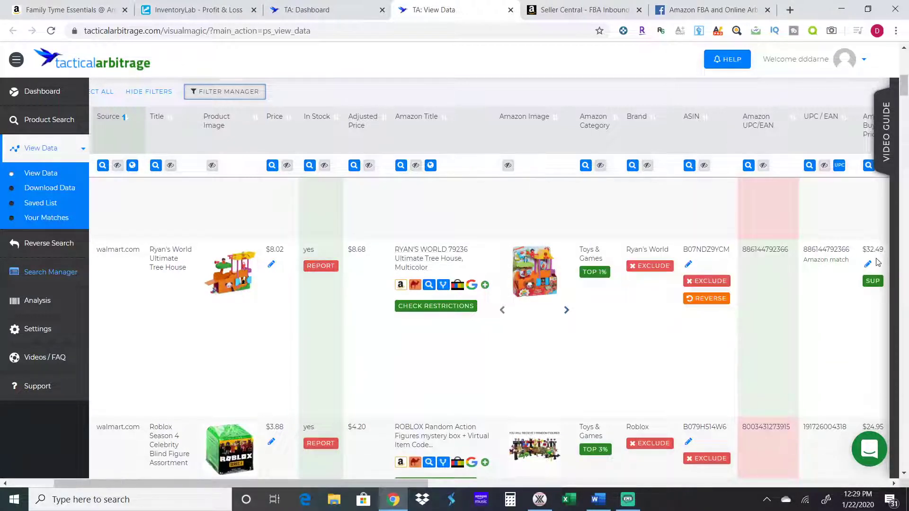
{"action": "scroll", "coordinate": [835, 184], "scroll_direction": "right", "scroll_amount": 4}
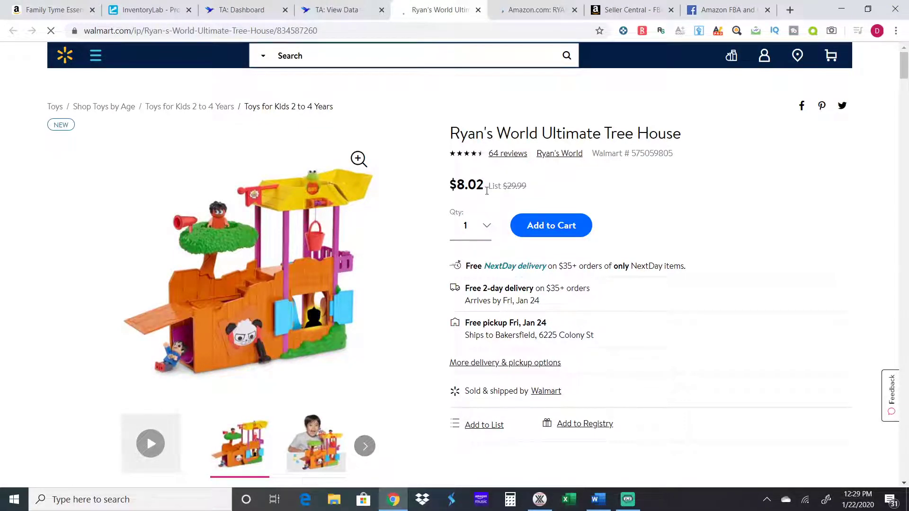
{"action": "left_click", "coordinate": [366, 10]}
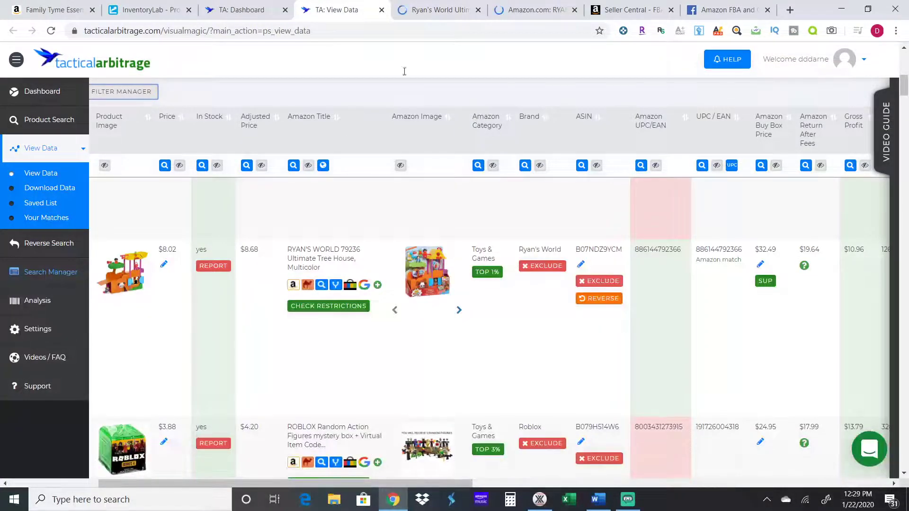
{"action": "left_click", "coordinate": [433, 9]}
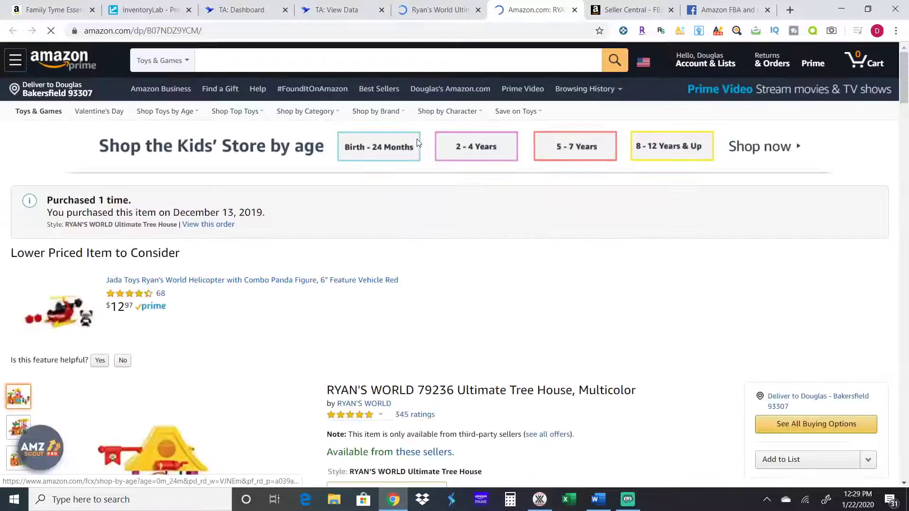
{"action": "scroll", "coordinate": [417, 141], "scroll_direction": "down", "scroll_amount": 4}
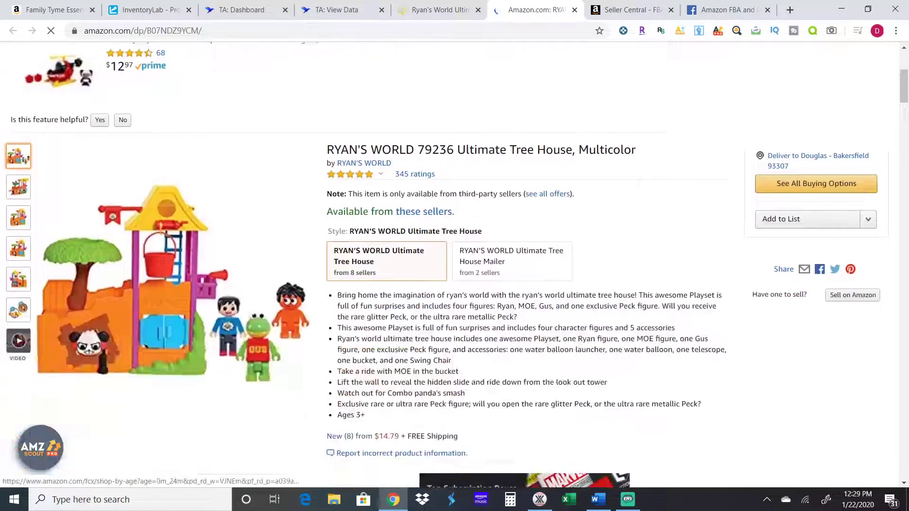
{"action": "left_click", "coordinate": [419, 10]}
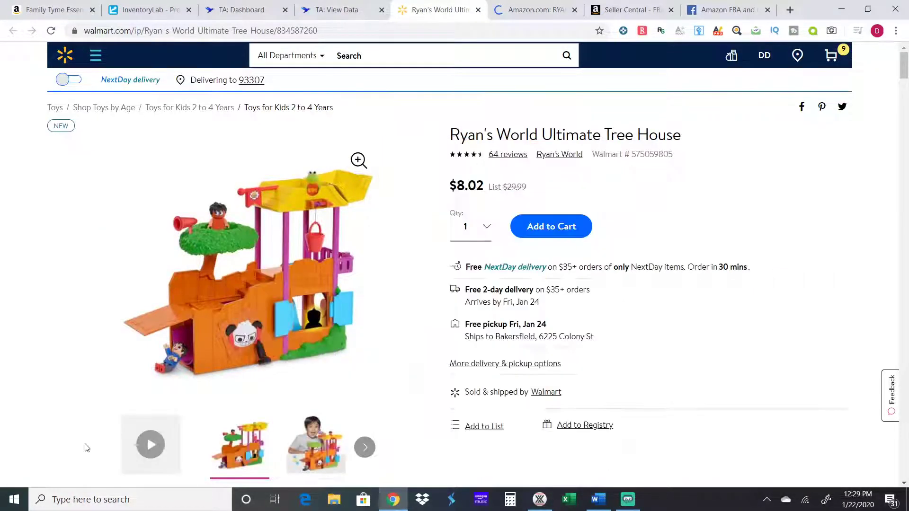
{"action": "scroll", "coordinate": [86, 448], "scroll_direction": "down", "scroll_amount": 3}
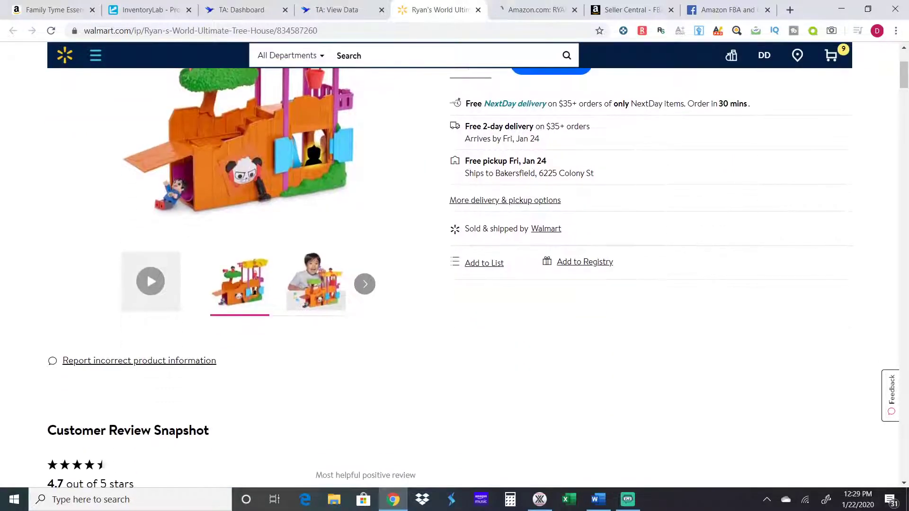
{"action": "left_click", "coordinate": [314, 295]}
{"action": "scroll", "coordinate": [499, 322], "scroll_direction": "down", "scroll_amount": 4}
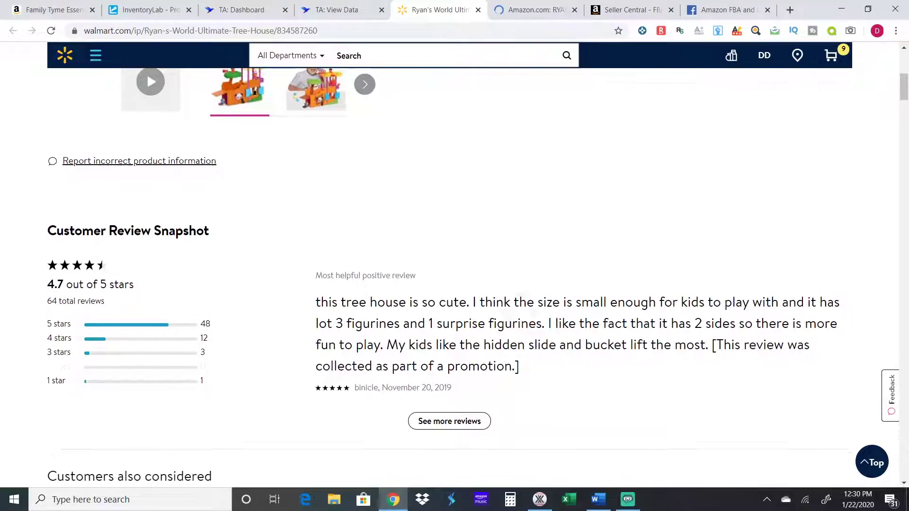
{"action": "scroll", "coordinate": [522, 281], "scroll_direction": "up", "scroll_amount": 8}
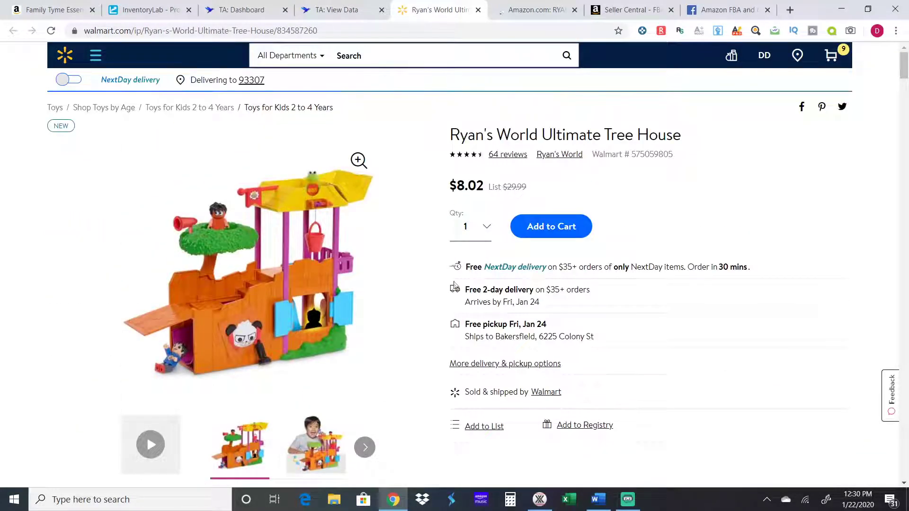
{"action": "left_click", "coordinate": [552, 9]}
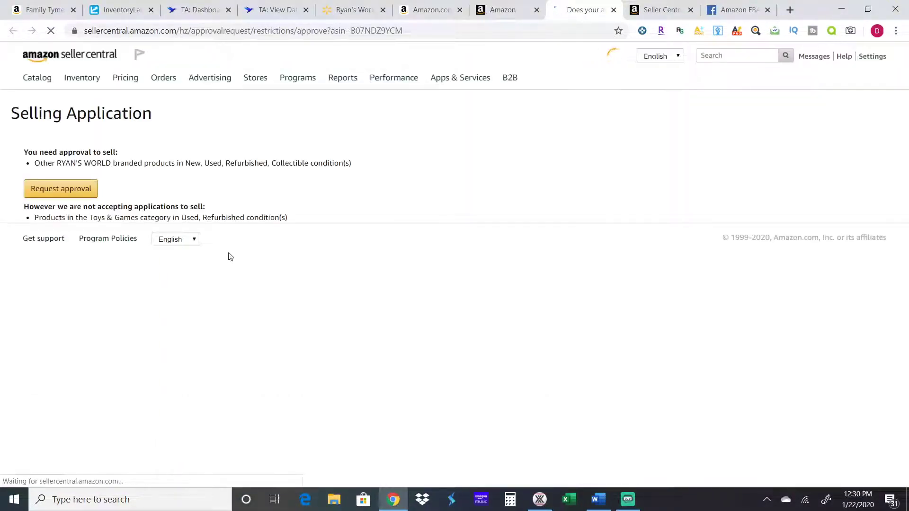
Step: Confirm Ryan's World approval is needed, then close the approval, Add a Product and FBA shipment tabs
{"action": "left_click", "coordinate": [59, 190]}
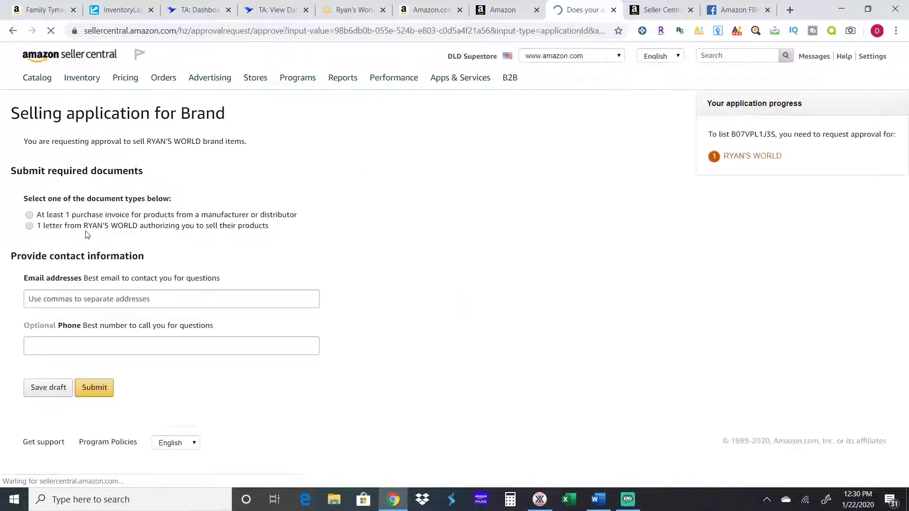
{"action": "left_click", "coordinate": [614, 10]}
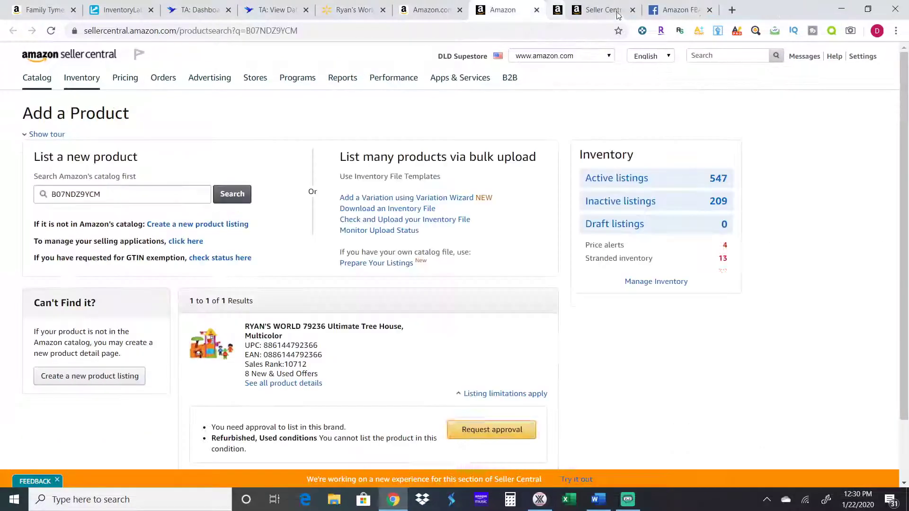
{"action": "left_click", "coordinate": [596, 10]}
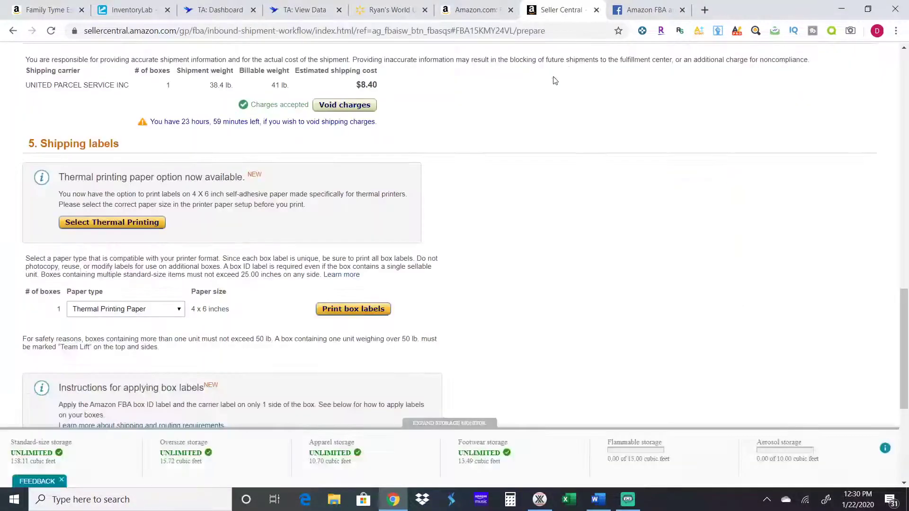
{"action": "left_click", "coordinate": [531, 14]}
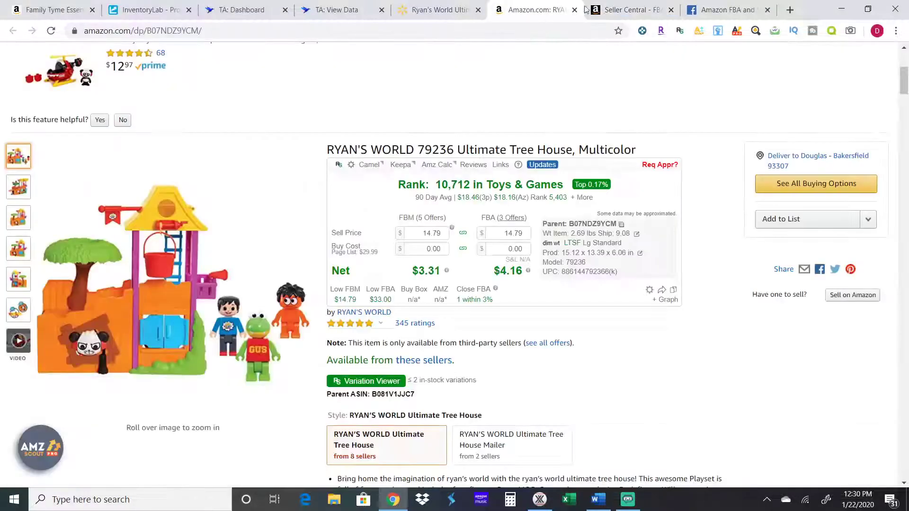
{"action": "left_click", "coordinate": [671, 10]}
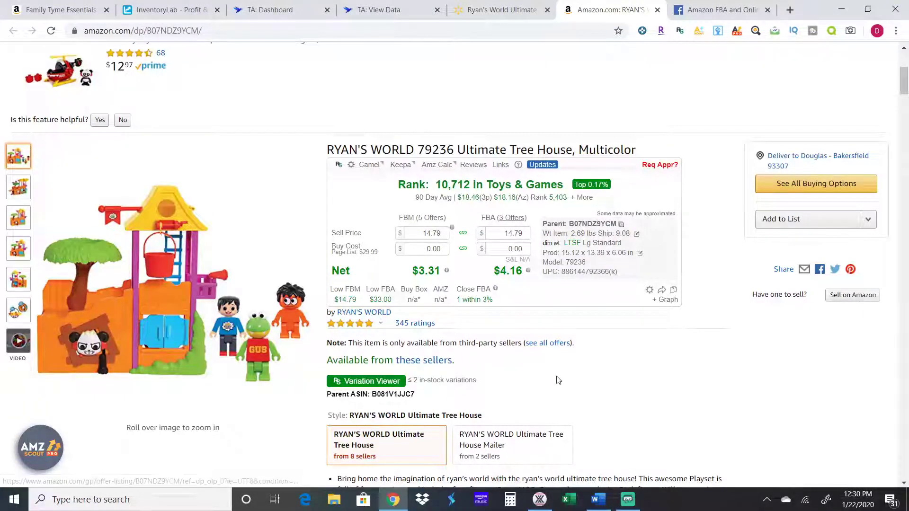
Step: Compare the tree house's Keepa price history over week and month, settling on one week
{"action": "scroll", "coordinate": [595, 376], "scroll_direction": "down", "scroll_amount": 8}
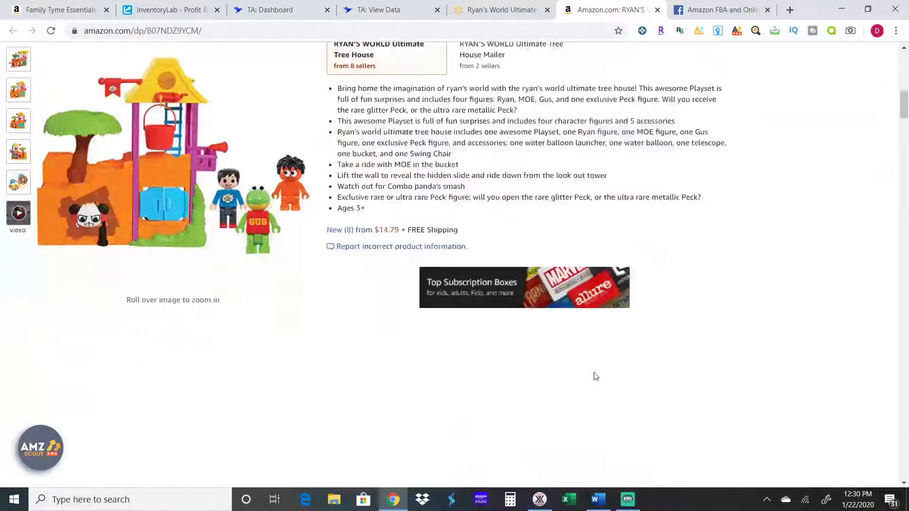
{"action": "scroll", "coordinate": [595, 376], "scroll_direction": "down", "scroll_amount": 1}
{"action": "scroll", "coordinate": [596, 376], "scroll_direction": "down", "scroll_amount": 3}
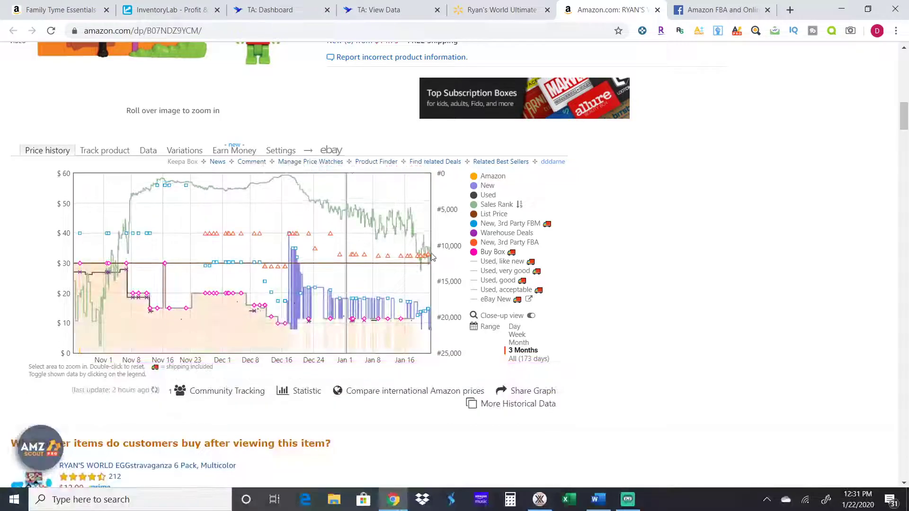
{"action": "mouse_move", "coordinate": [427, 258]}
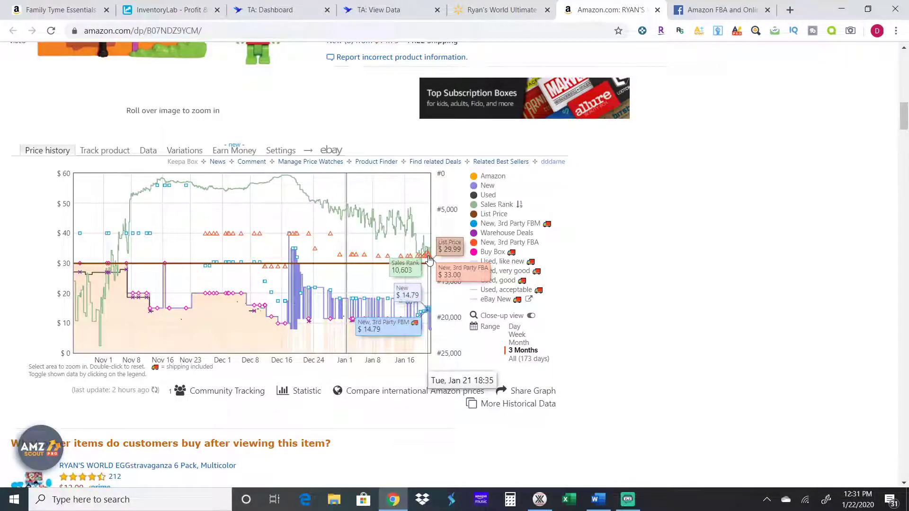
{"action": "left_click", "coordinate": [517, 335]}
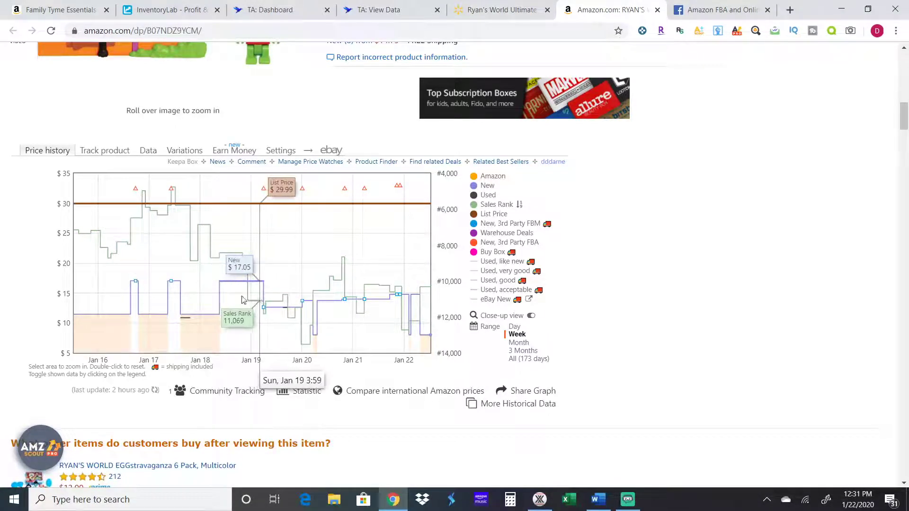
{"action": "left_click", "coordinate": [517, 343]}
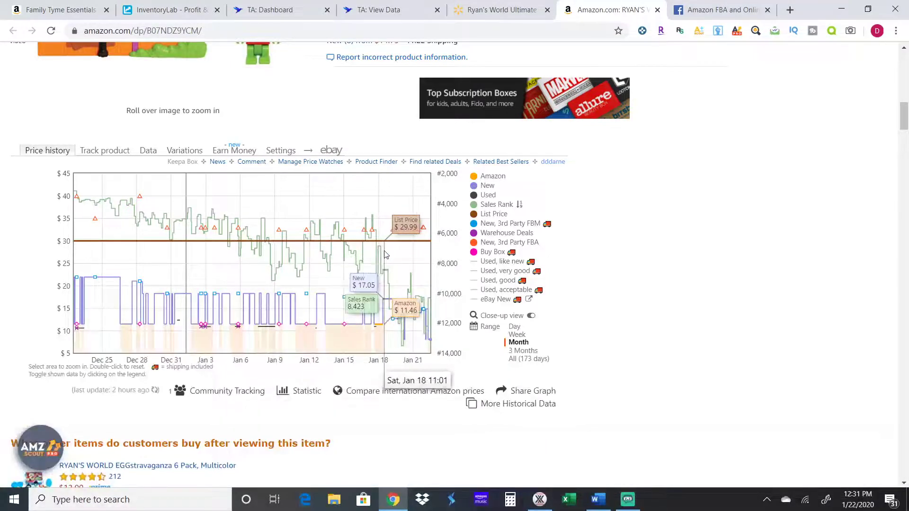
{"action": "left_click", "coordinate": [518, 335]}
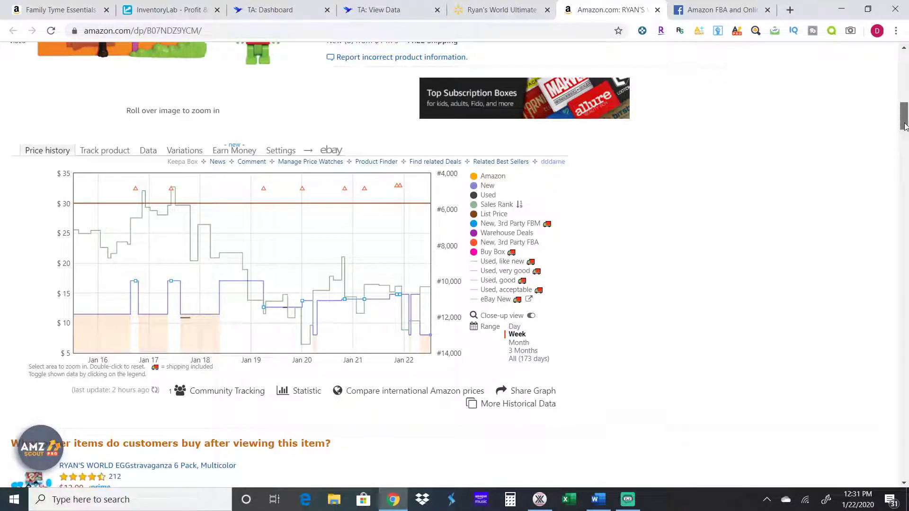
{"action": "left_click_drag", "start_coordinate": [905, 125], "coordinate": [906, 62]}
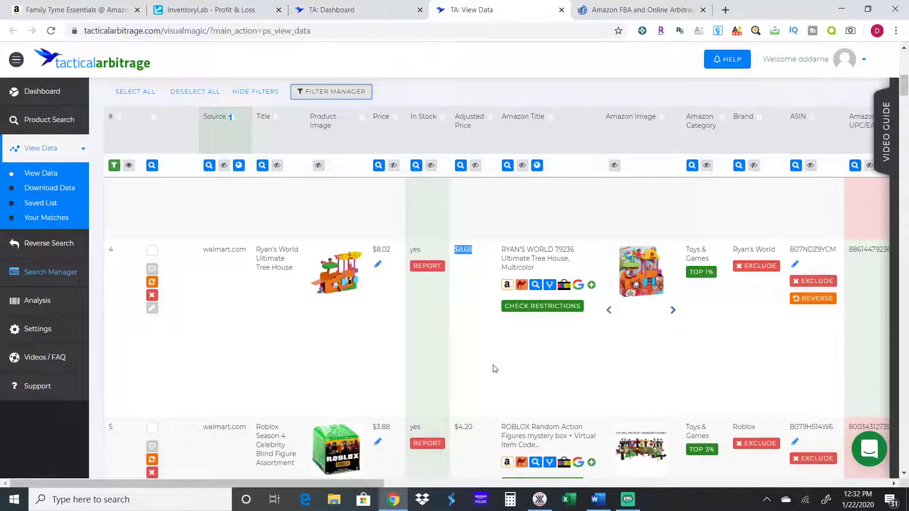
Step: Scroll to the $12.93 Star Wars Retro Collection Boba Fett match and its Amazon Title link
{"action": "scroll", "coordinate": [494, 369], "scroll_direction": "down", "scroll_amount": 1}
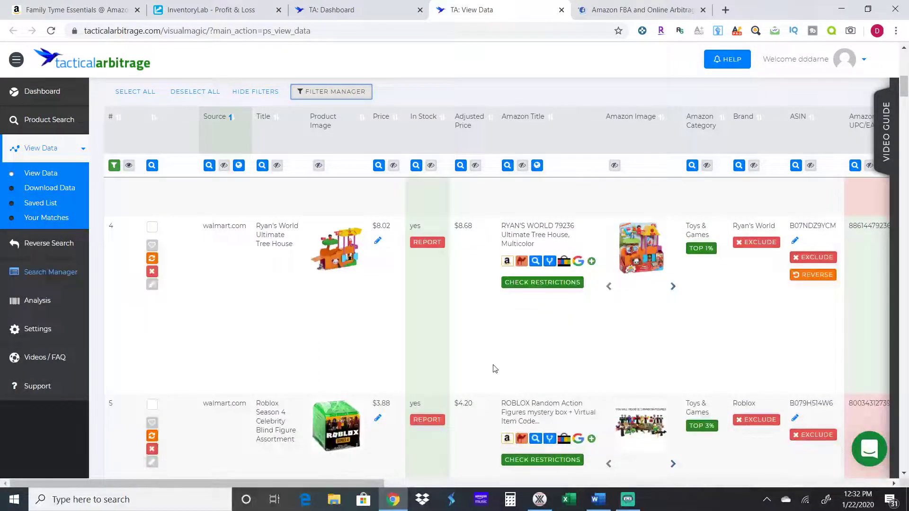
{"action": "scroll", "coordinate": [494, 369], "scroll_direction": "down", "scroll_amount": 2}
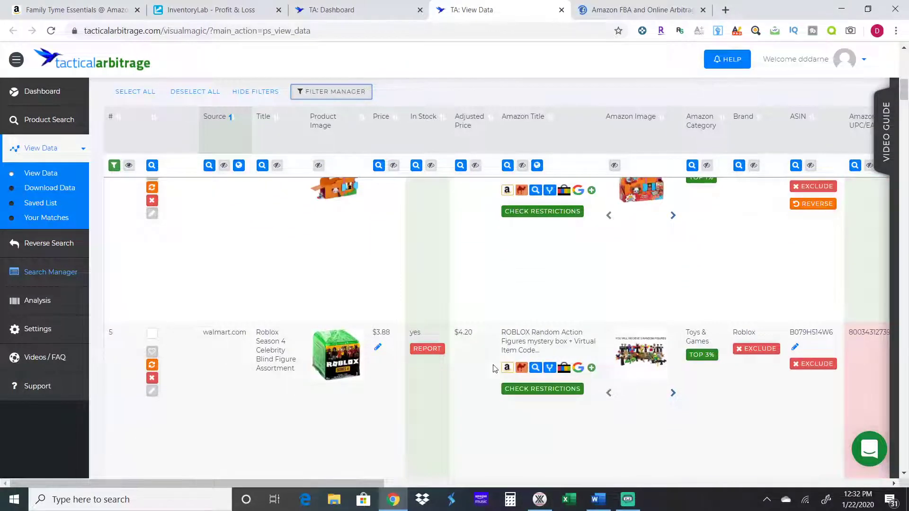
{"action": "scroll", "coordinate": [495, 368], "scroll_direction": "right", "scroll_amount": 4}
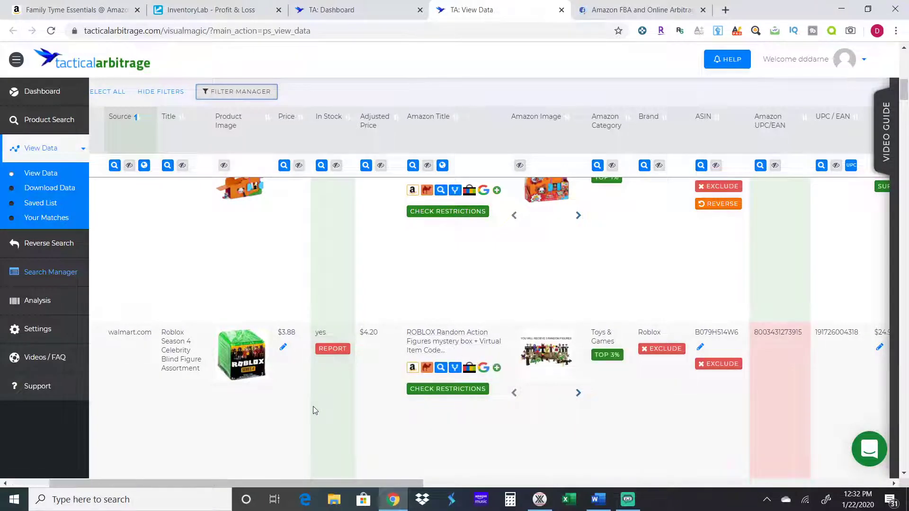
{"action": "scroll", "coordinate": [313, 408], "scroll_direction": "down", "scroll_amount": 1}
{"action": "scroll", "coordinate": [488, 326], "scroll_direction": "down", "scroll_amount": 5}
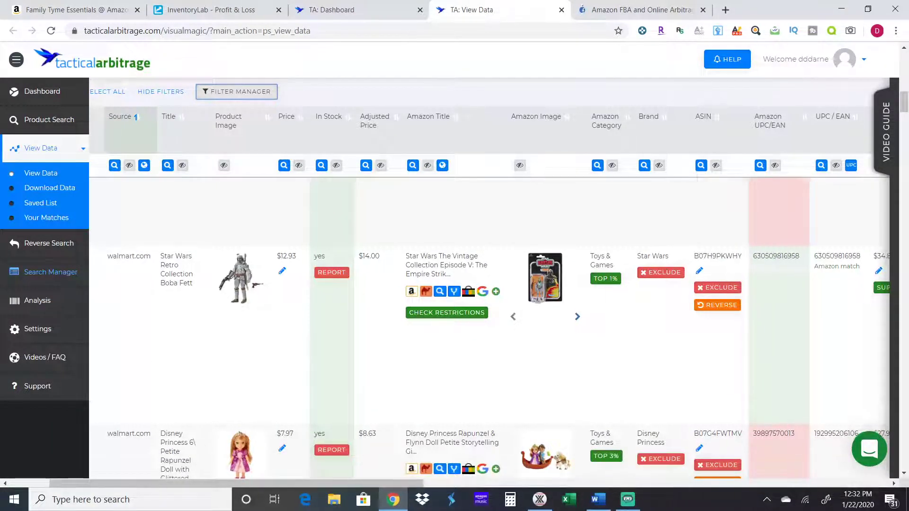
{"action": "scroll", "coordinate": [552, 320], "scroll_direction": "right", "scroll_amount": 1}
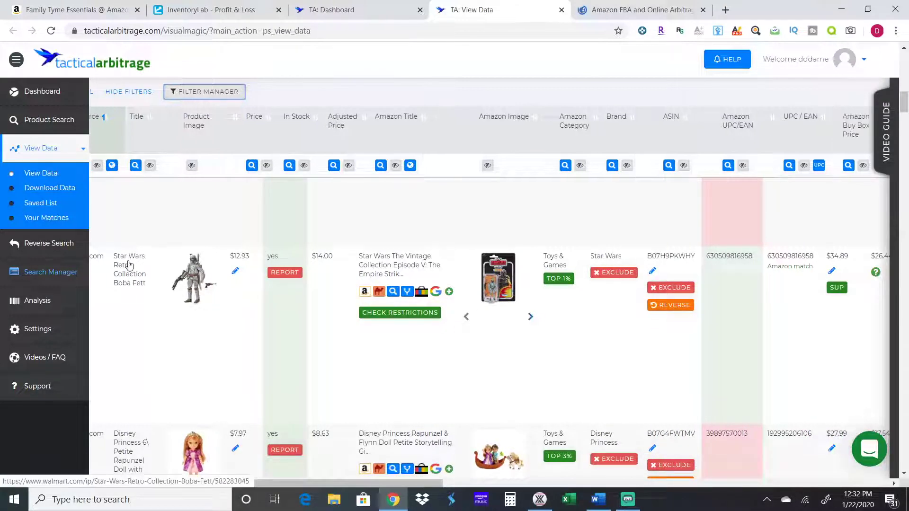
{"action": "scroll", "coordinate": [284, 261], "scroll_direction": "right", "scroll_amount": 1}
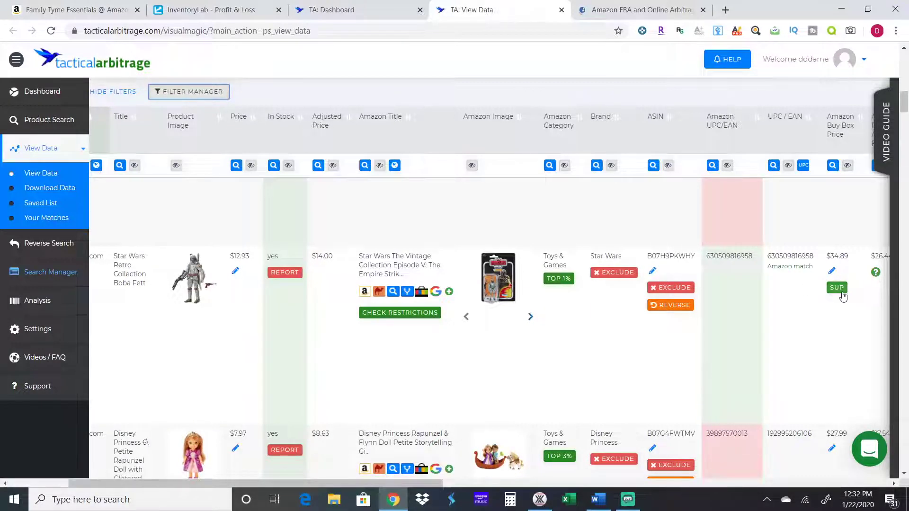
{"action": "mouse_move", "coordinate": [841, 294]}
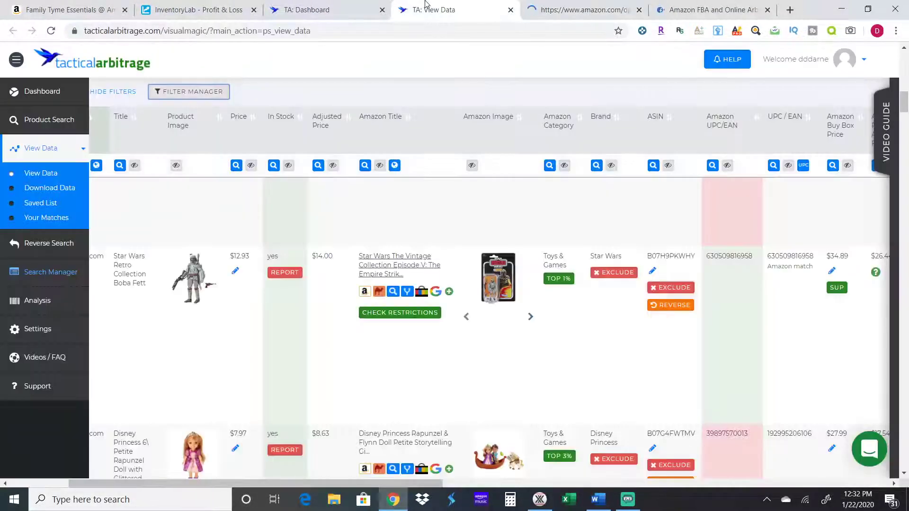
Step: Open the Boba Fett Amazon listing and set its Keepa price history range to one month
{"action": "left_click", "coordinate": [536, 8]}
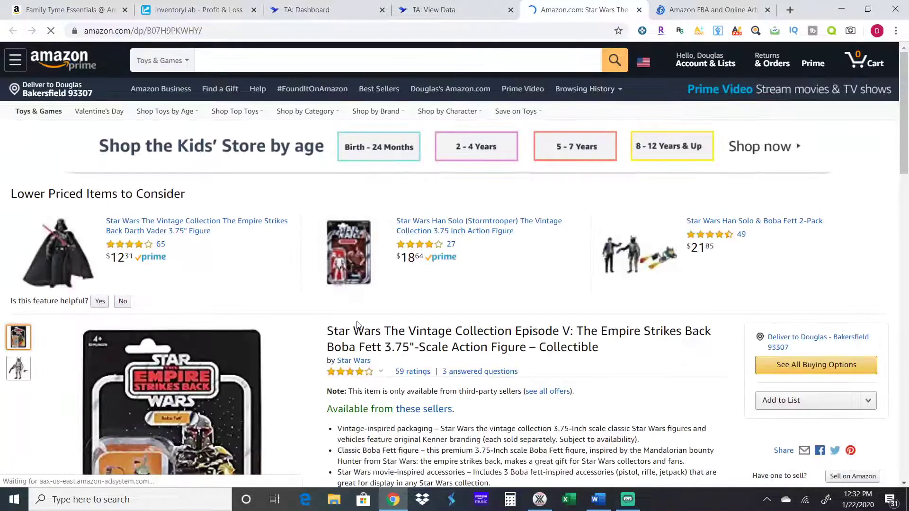
{"action": "scroll", "coordinate": [357, 324], "scroll_direction": "down", "scroll_amount": 5}
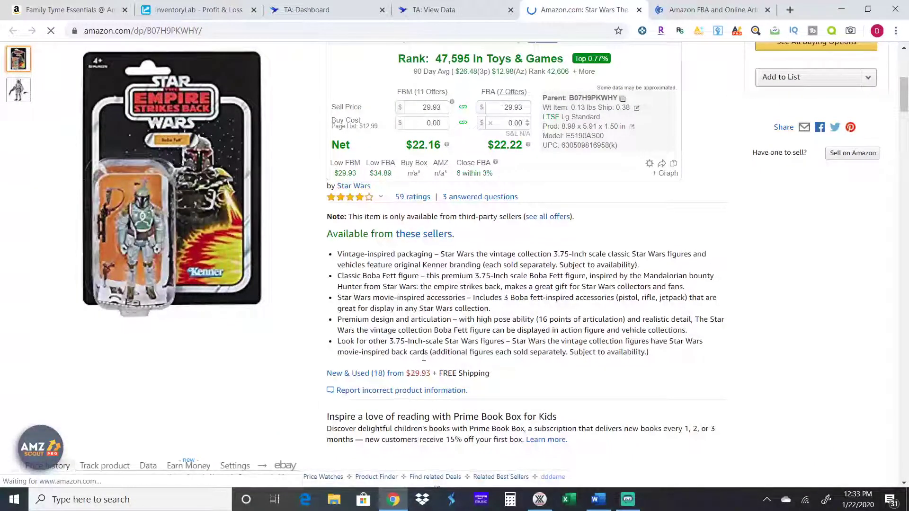
{"action": "scroll", "coordinate": [424, 357], "scroll_direction": "down", "scroll_amount": 5}
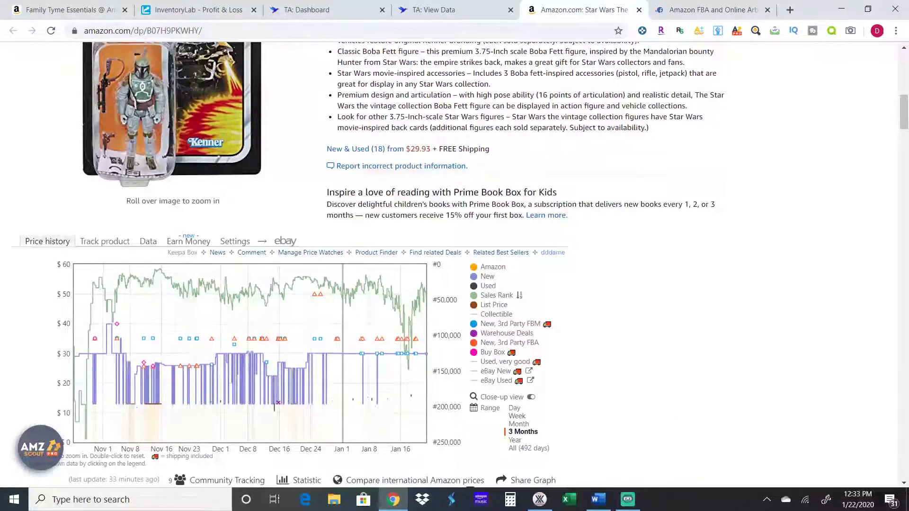
{"action": "left_click", "coordinate": [515, 442]}
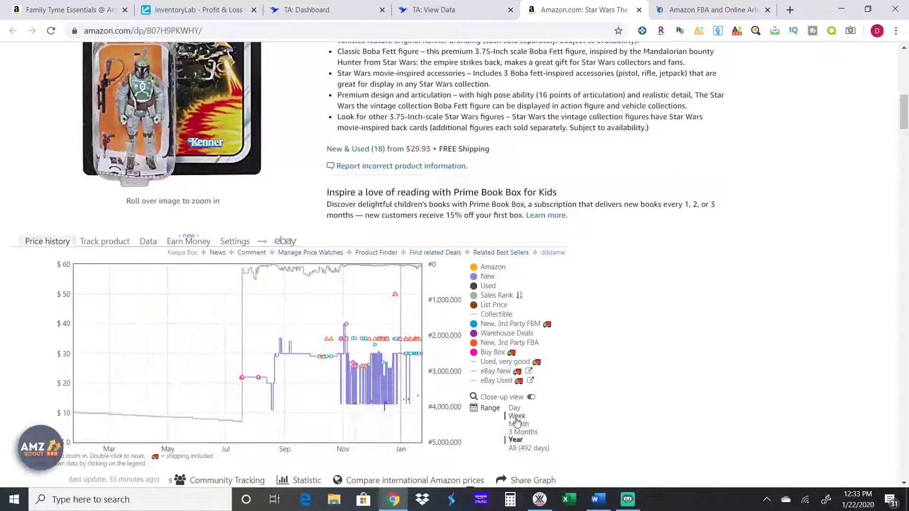
{"action": "left_click", "coordinate": [517, 416]}
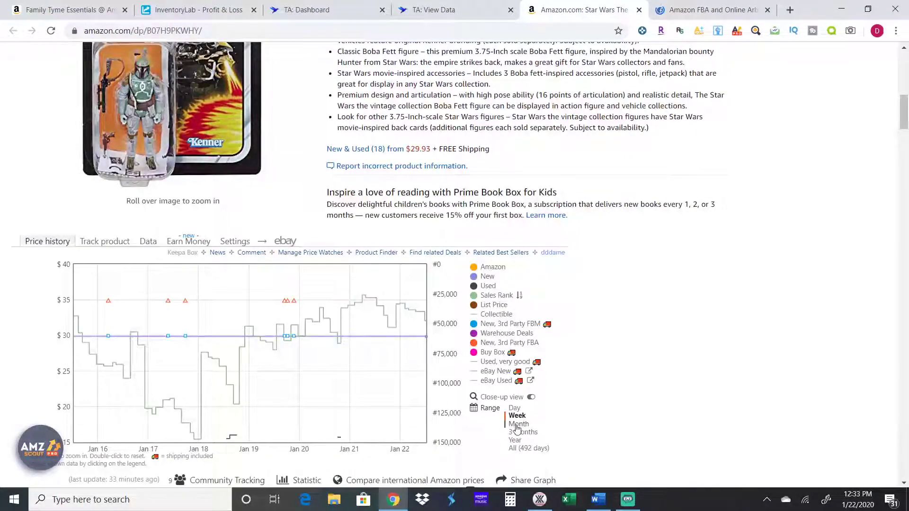
{"action": "left_click", "coordinate": [519, 424]}
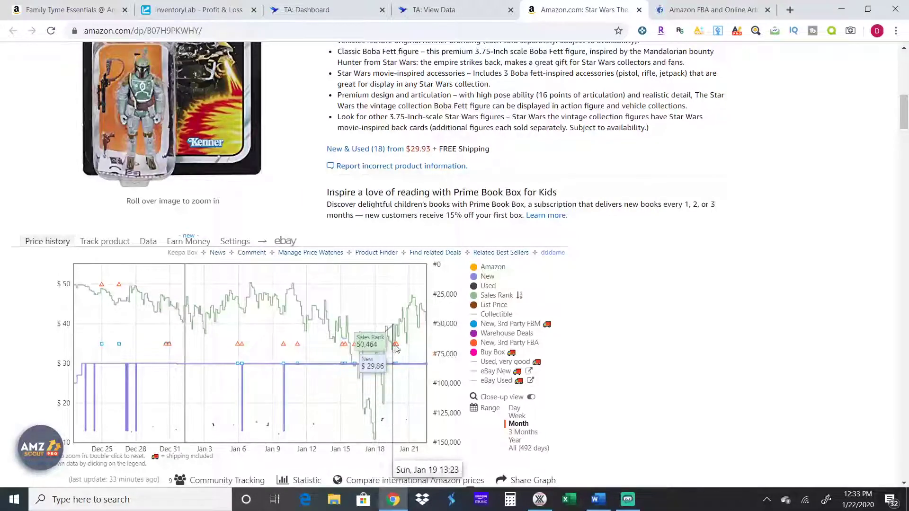
{"action": "scroll", "coordinate": [396, 349], "scroll_direction": "up", "scroll_amount": 10}
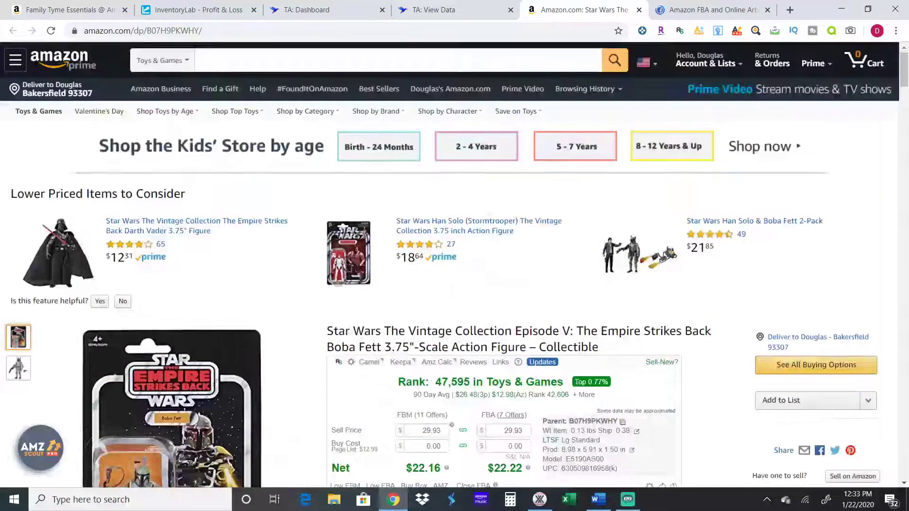
Step: Check the Walmart buy price, then enter 14.00 as the Boba Fett FBA buy cost in Keepa
{"action": "scroll", "coordinate": [454, 276], "scroll_direction": "down", "scroll_amount": 4}
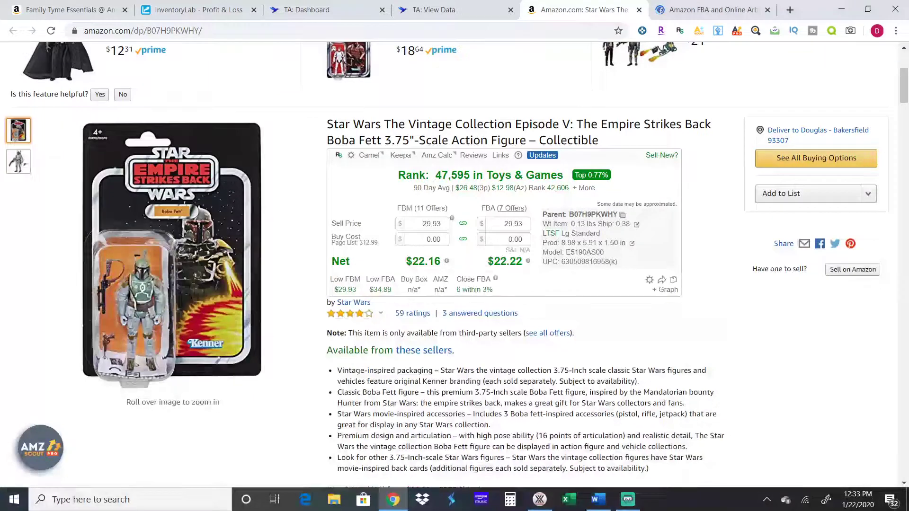
{"action": "left_click", "coordinate": [440, 4]}
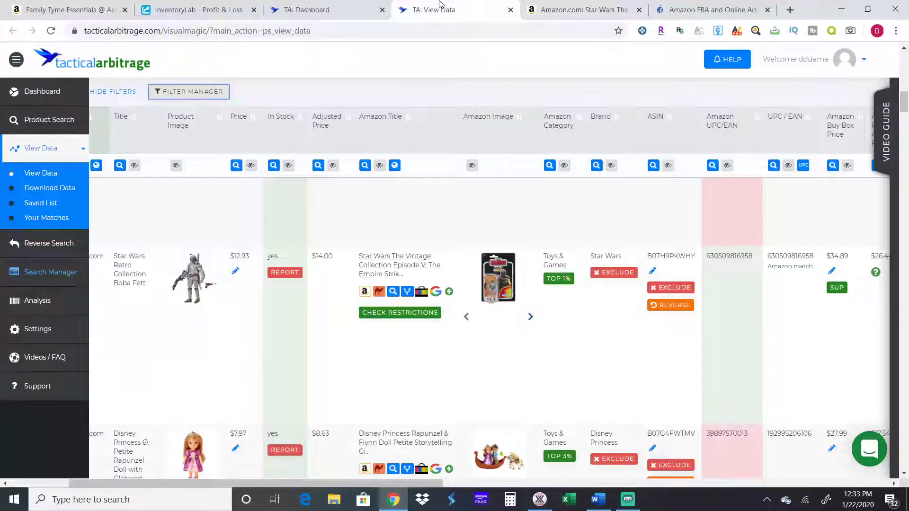
{"action": "key", "text": "ctrl+Tab"}
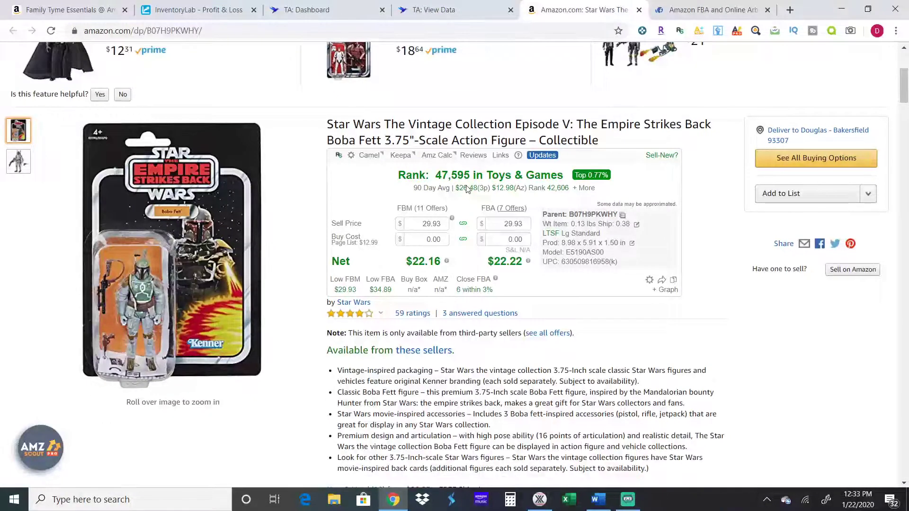
{"action": "left_click", "coordinate": [502, 245]}
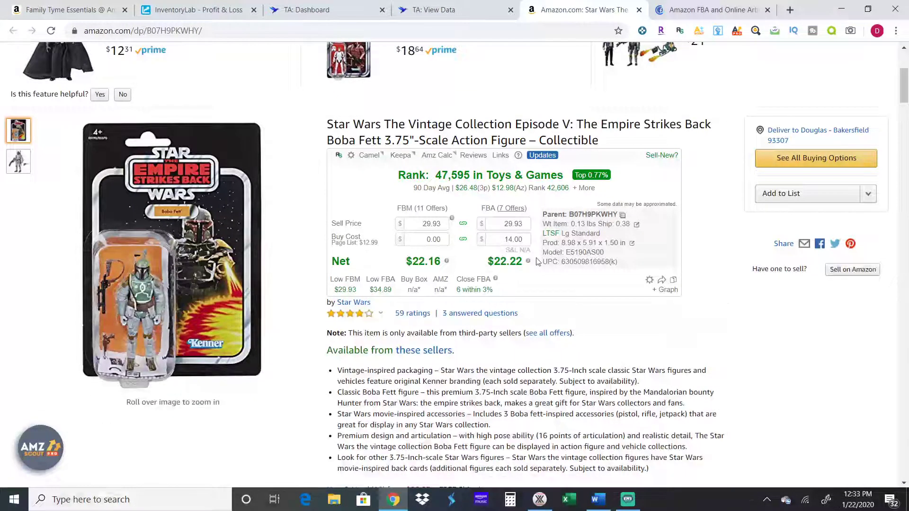
{"action": "left_click", "coordinate": [553, 280]}
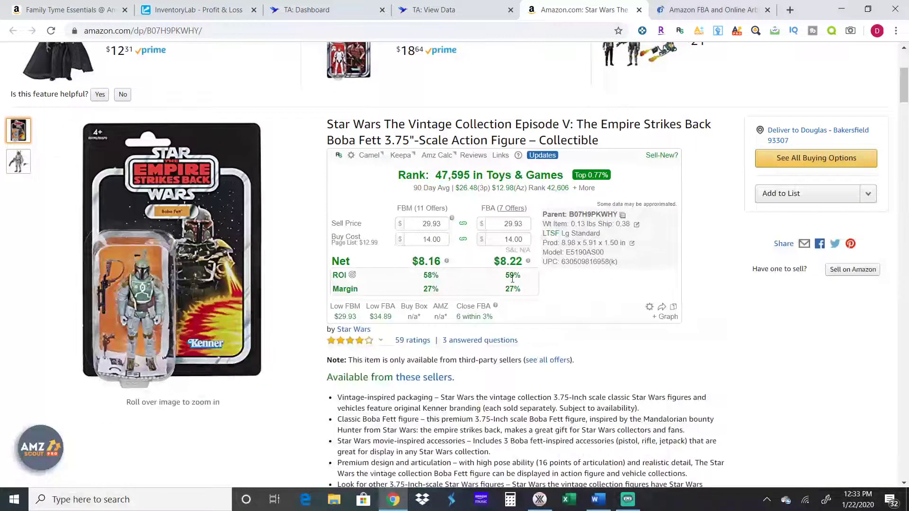
{"action": "mouse_move", "coordinate": [505, 266]}
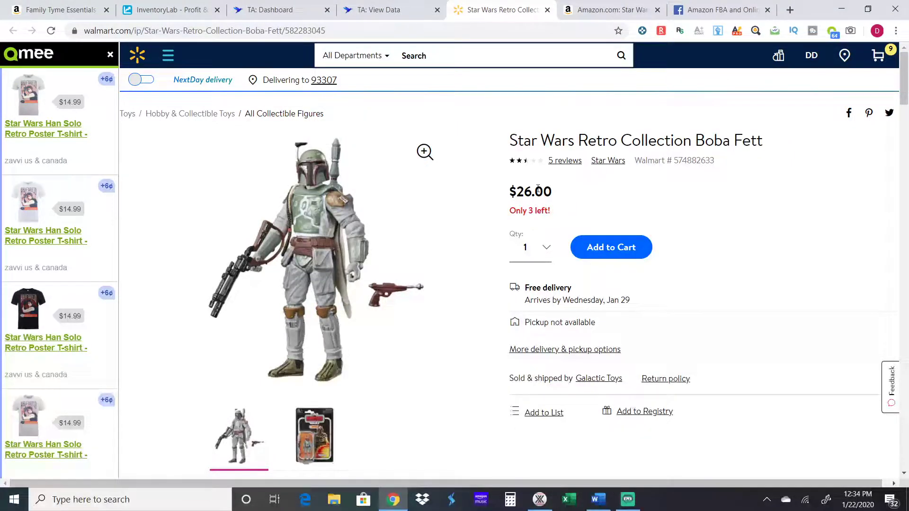
Step: Close the Qmee sidebar on Walmart's Boba Fett page and show Rakuten's up to 5% cash-back offer
{"action": "left_click", "coordinate": [111, 56]}
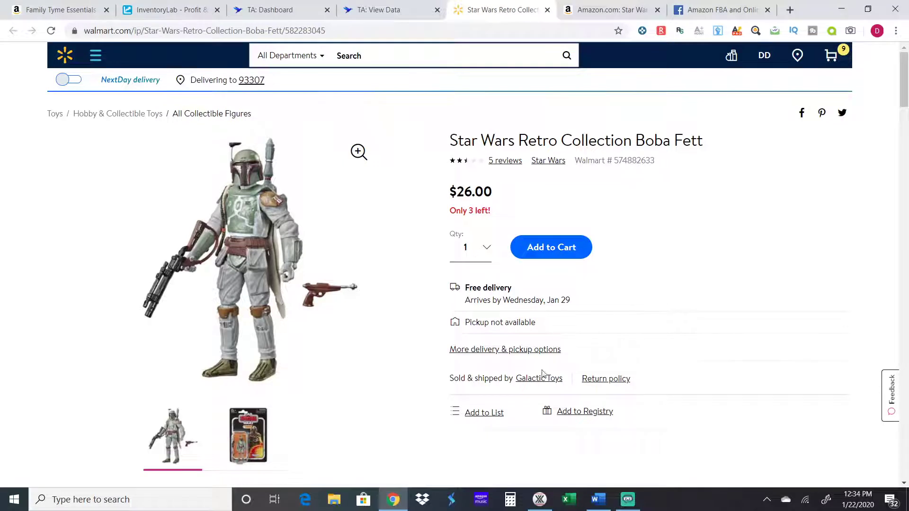
{"action": "left_click", "coordinate": [662, 32]}
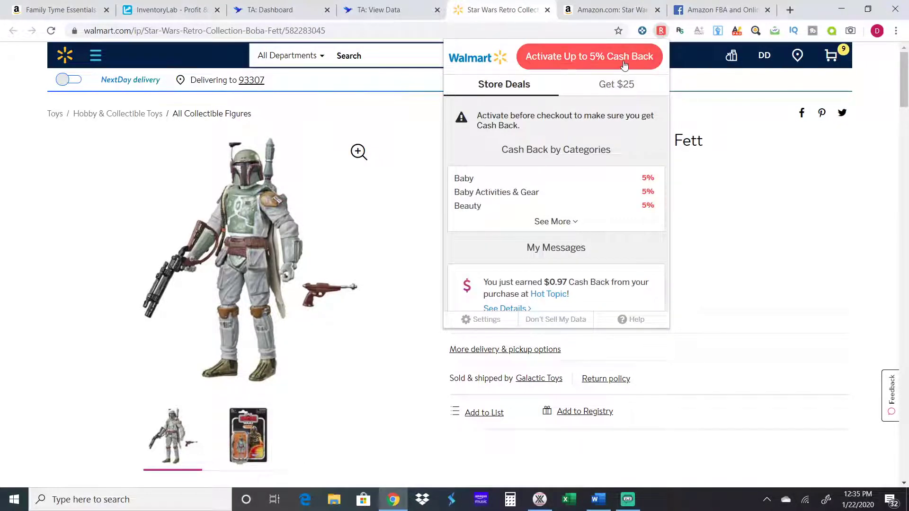
Step: Activate Rakuten's up to 5% cash back for Walmart and return to the $26.00 Boba Fett page
{"action": "left_click", "coordinate": [580, 64]}
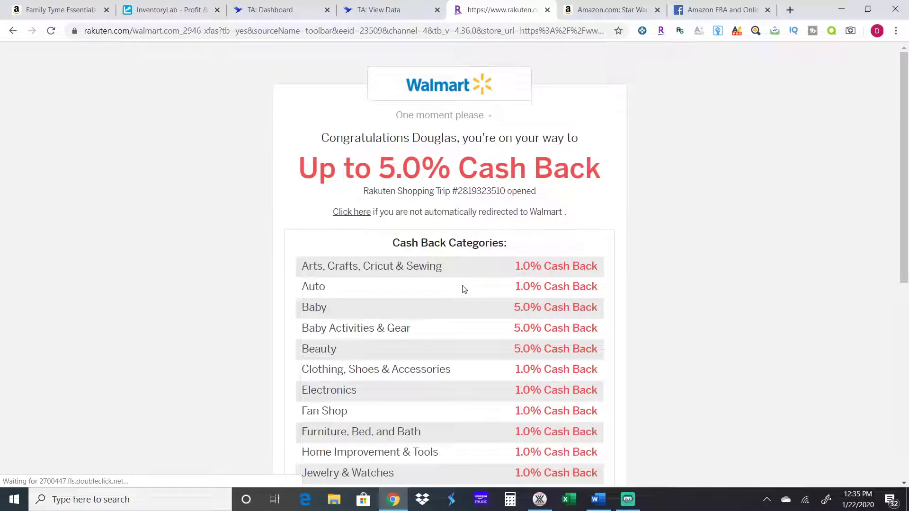
{"action": "scroll", "coordinate": [463, 288], "scroll_direction": "down", "scroll_amount": 5}
{"action": "scroll", "coordinate": [450, 260], "scroll_direction": "down", "scroll_amount": 4}
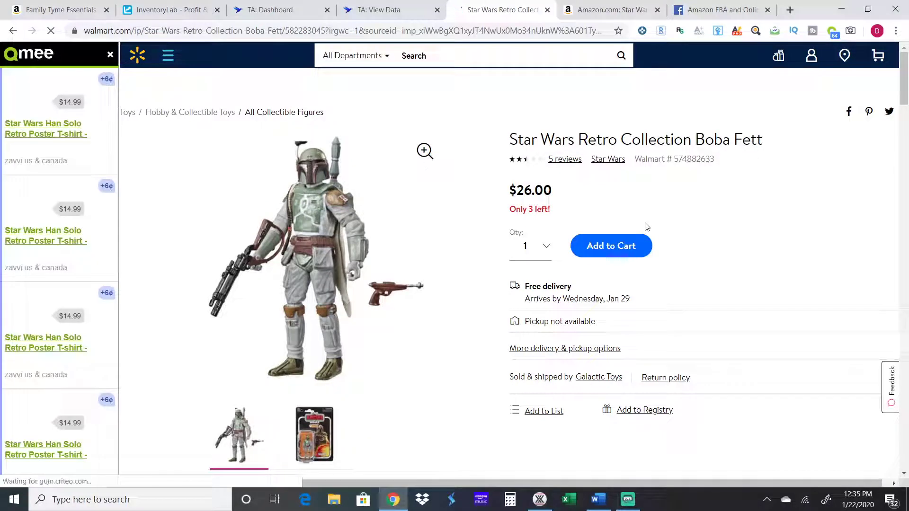
Step: Close the Qmee sidebar of Star Wars shirt suggestions on the Walmart Boba Fett page
{"action": "left_click", "coordinate": [111, 56]}
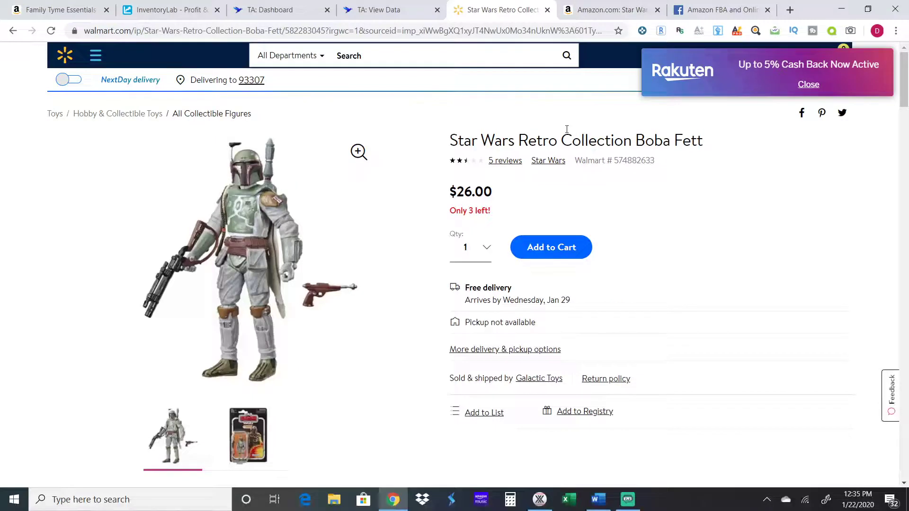